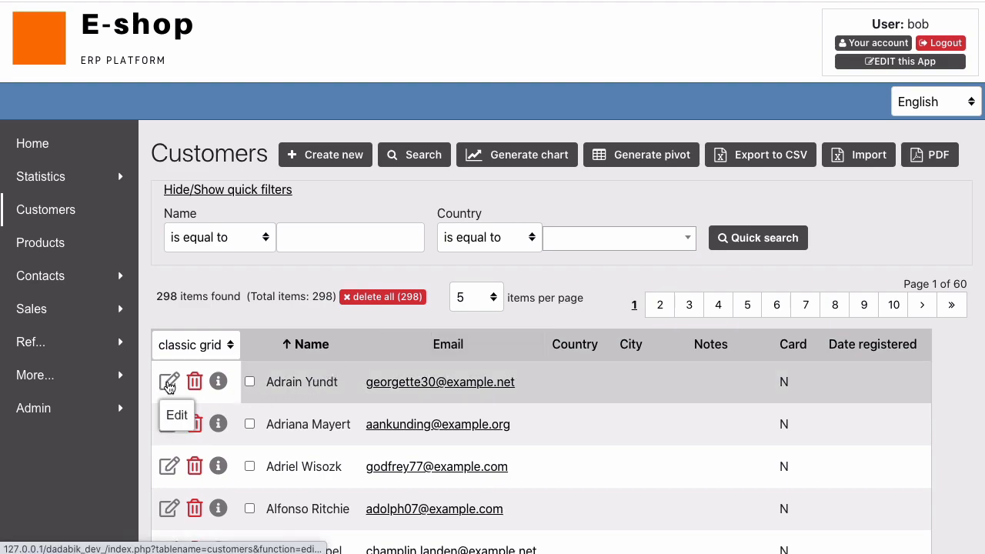
# - Append "xyz" to the first customer's name through the record's edit form, save, and return to the customers grid
pyautogui.click(170, 381)
pyautogui.click(336, 266)
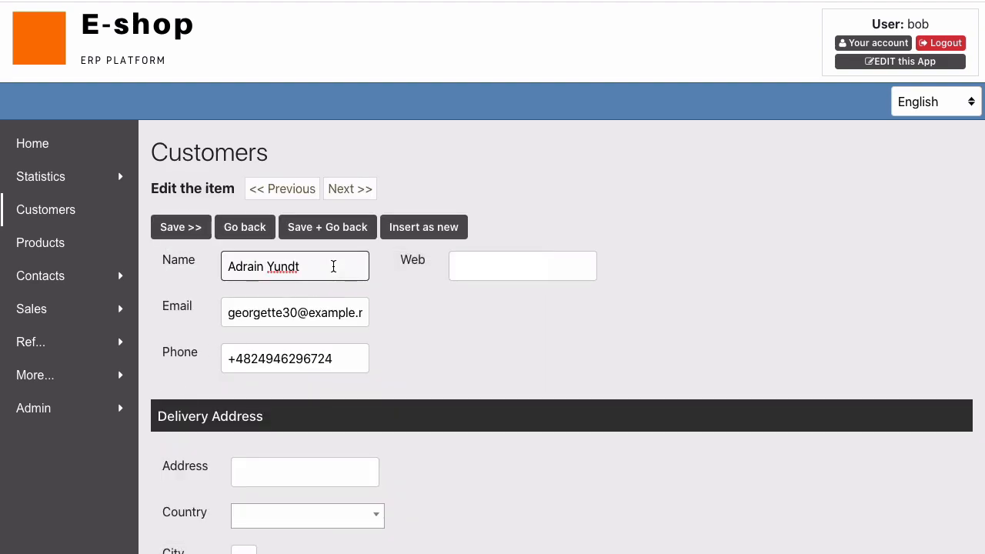
pyautogui.write('xyz')
pyautogui.click(191, 228)
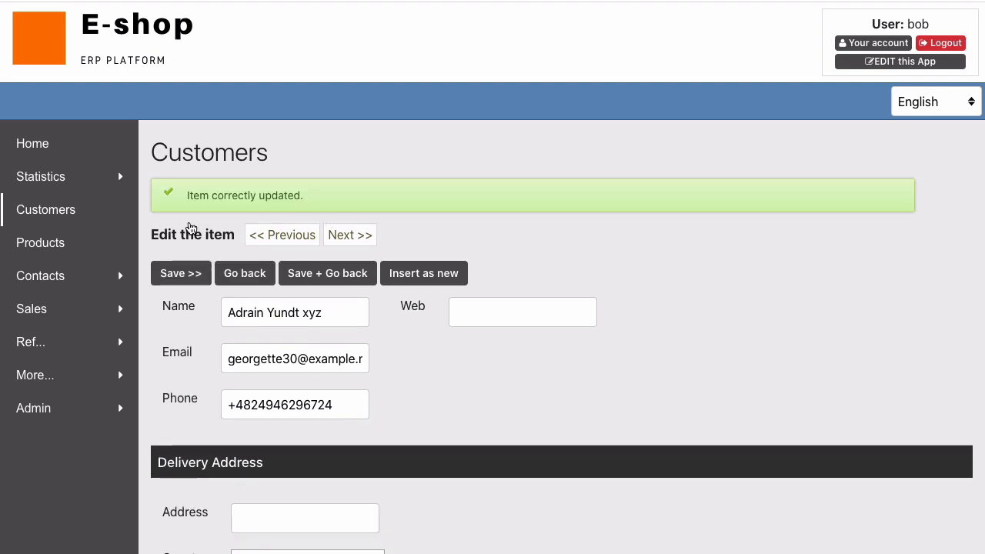
pyautogui.click(354, 276)
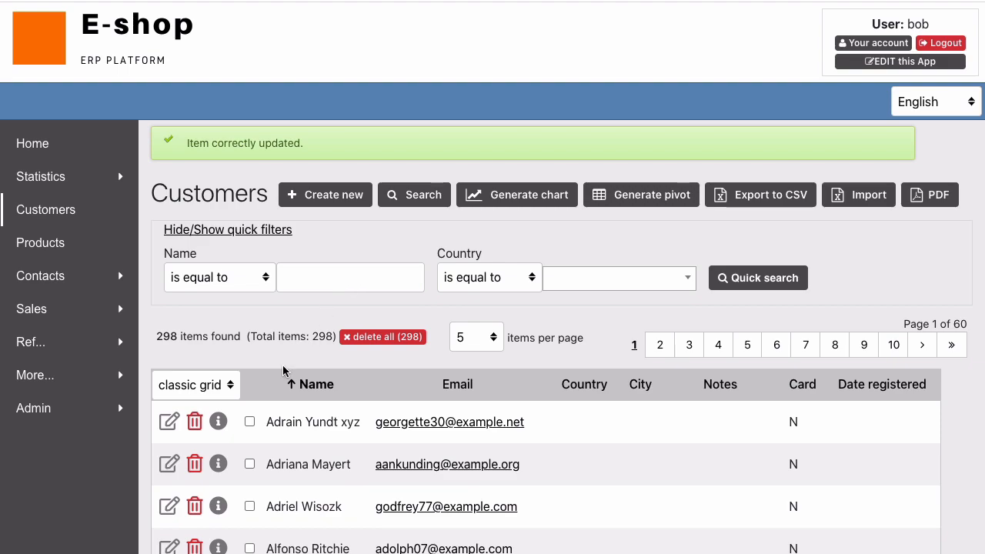
# - Remove the "xyz" suffix from the first customer's name directly in the grid and save the cell
pyautogui.scroll(-1, 353, 282)
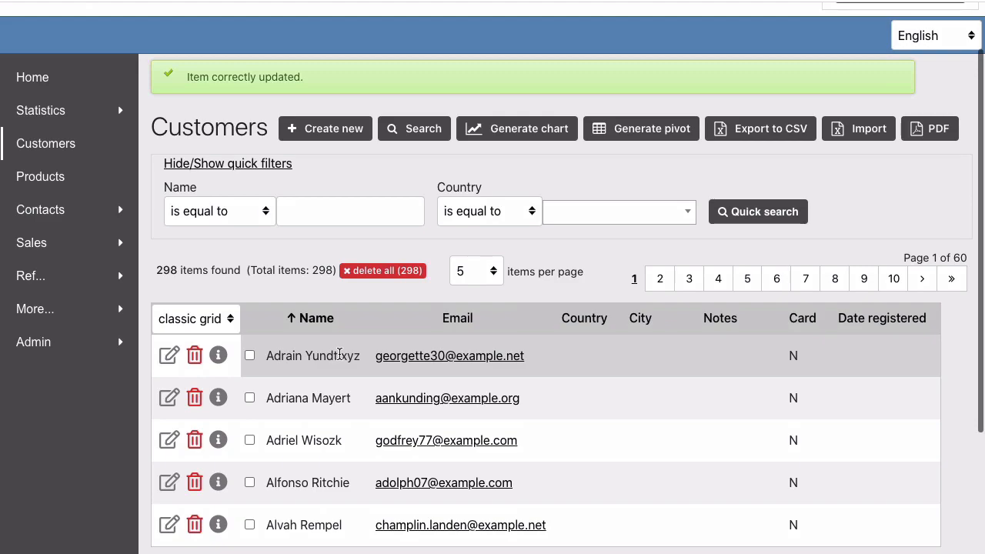
pyautogui.doubleClick(339, 355)
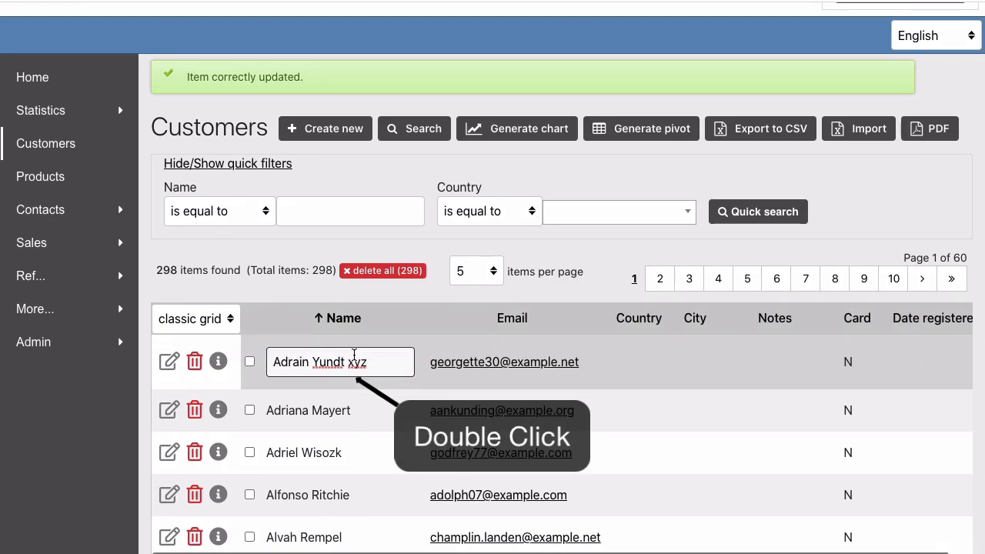
pyautogui.press('BackSpace')
pyautogui.press('BackSpace')
pyautogui.press('BackSpace')
pyautogui.press('BackSpace')
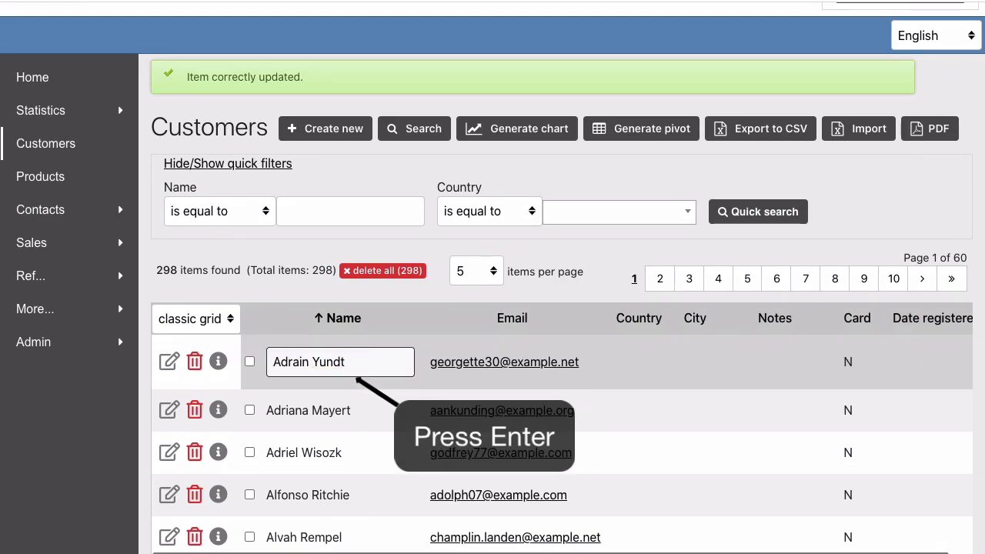
pyautogui.press('Return')
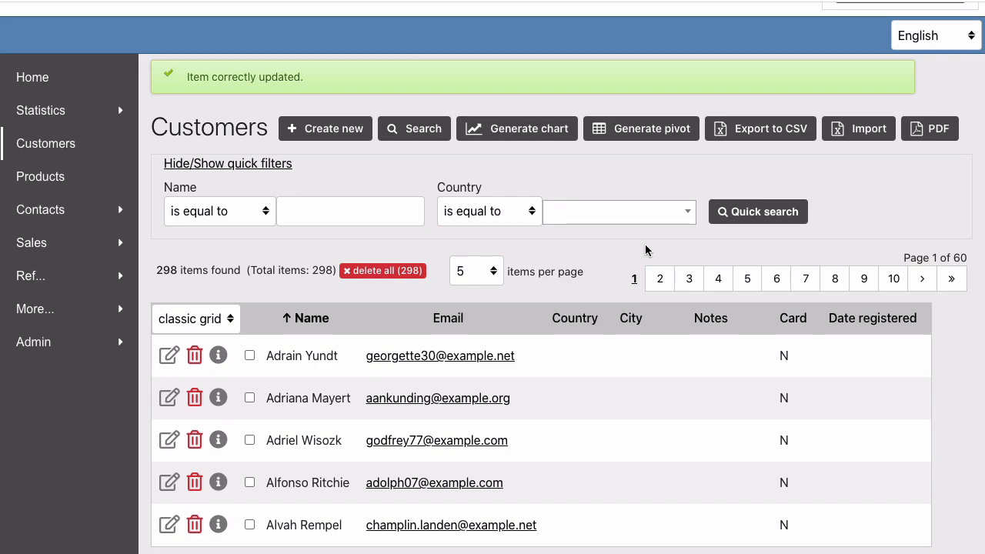
# - In the admin area's forms configurator, set the content type of the customers table's name_customer field to alphabetic
pyautogui.scroll(2, 651, 245)
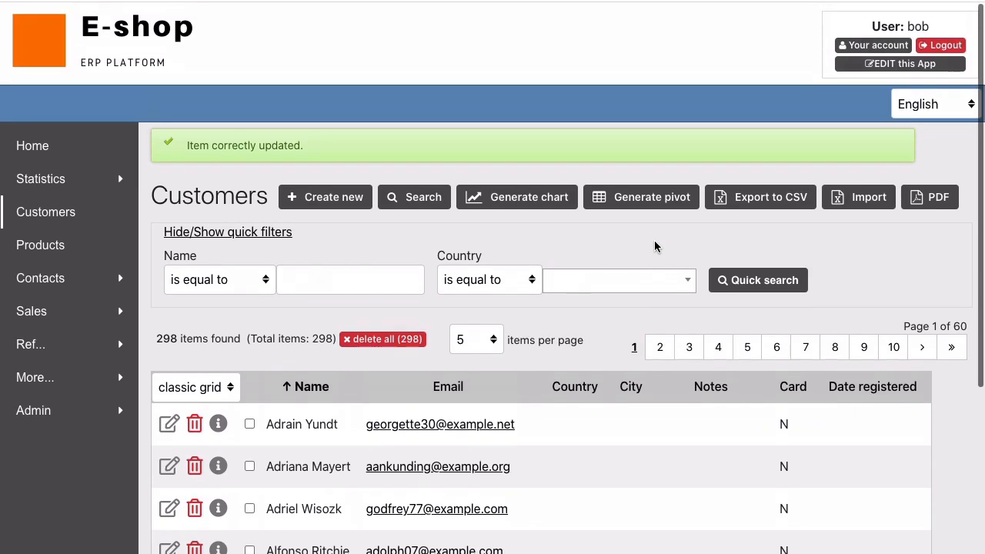
pyautogui.click(869, 64)
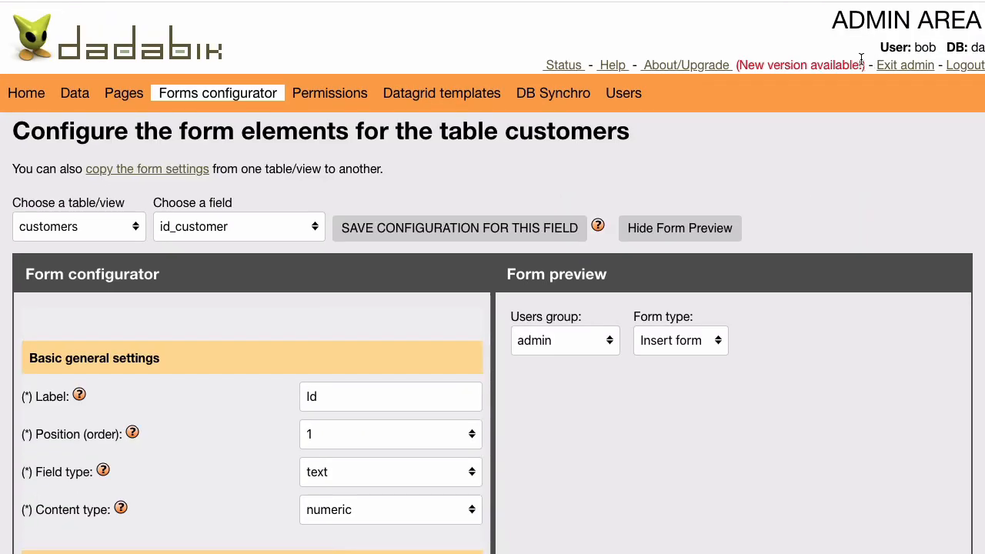
pyautogui.click(229, 227)
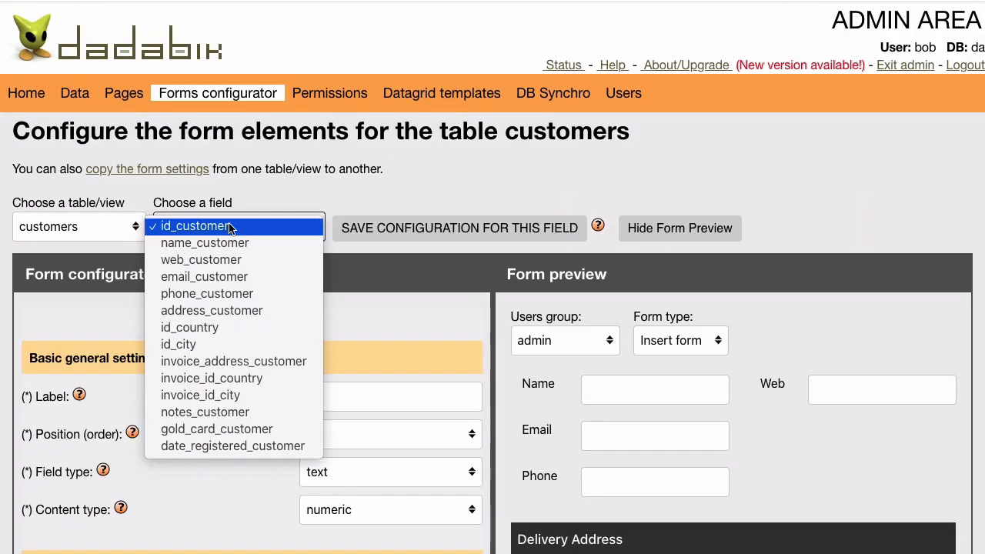
pyautogui.click(230, 245)
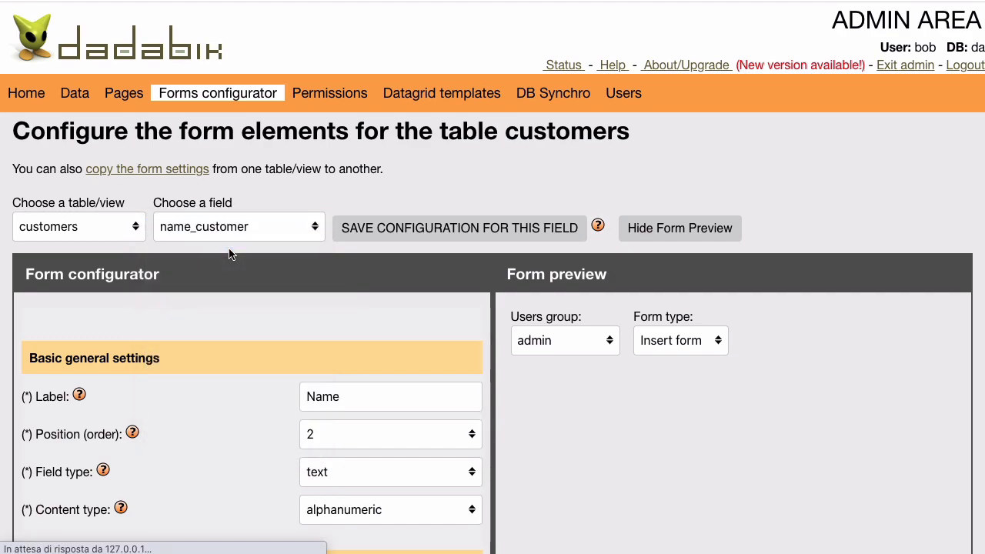
pyautogui.scroll(-2, 230, 248)
pyautogui.click(323, 345)
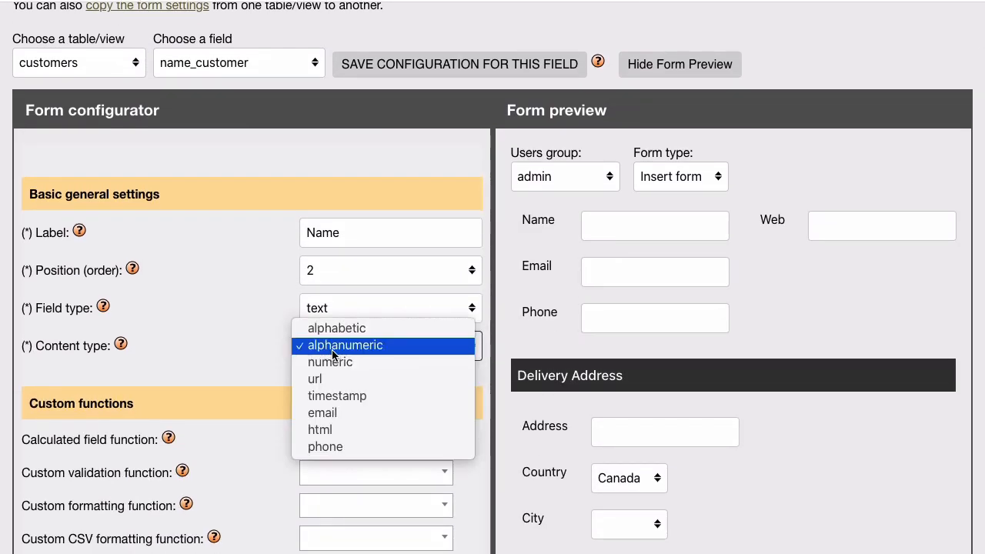
pyautogui.click(323, 326)
# - Make the name_customer field required and save its configuration
pyautogui.scroll(-7, 320, 454)
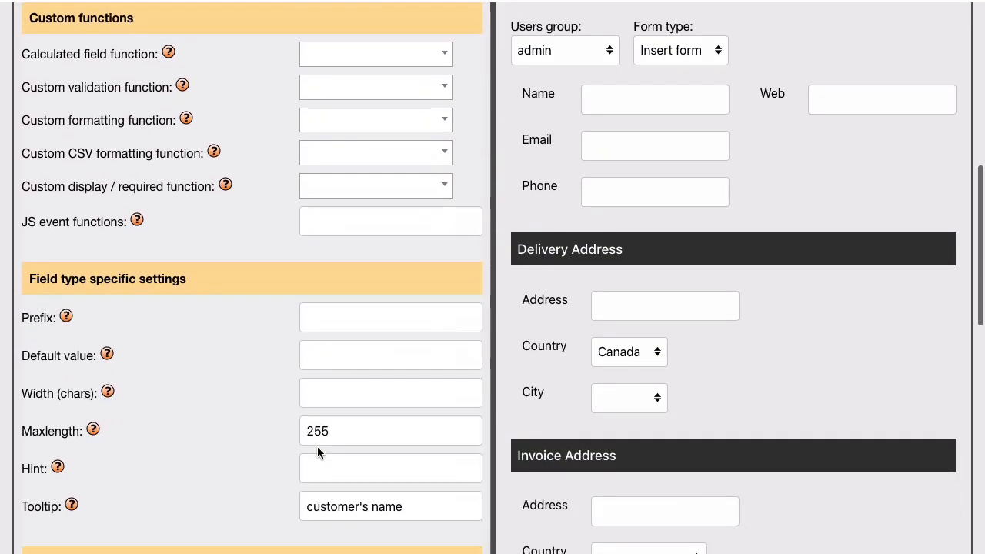
pyautogui.click(331, 432)
pyautogui.press('Return')
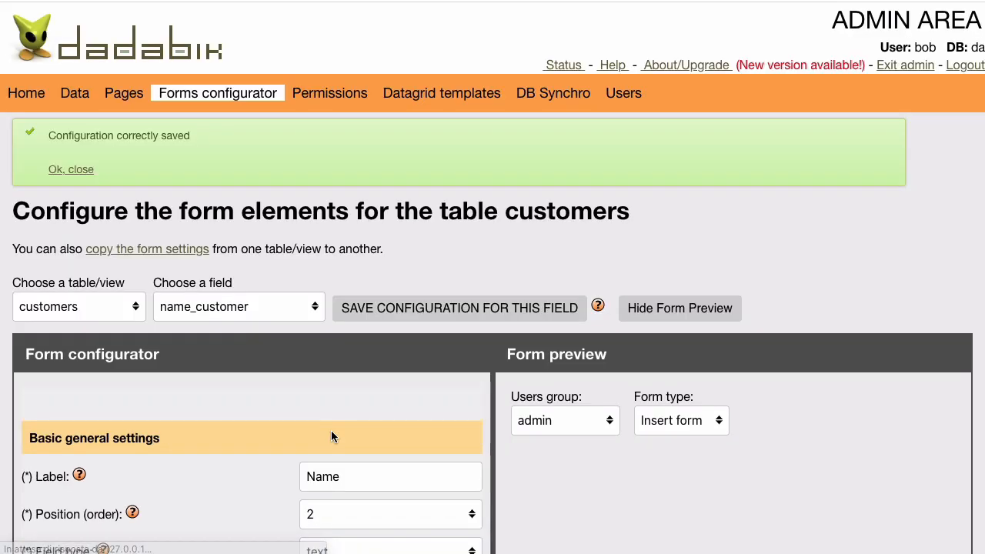
# - Return to the customers grid and try to save the first customer's name as empty, keeping a copy of the name
pyautogui.click(904, 64)
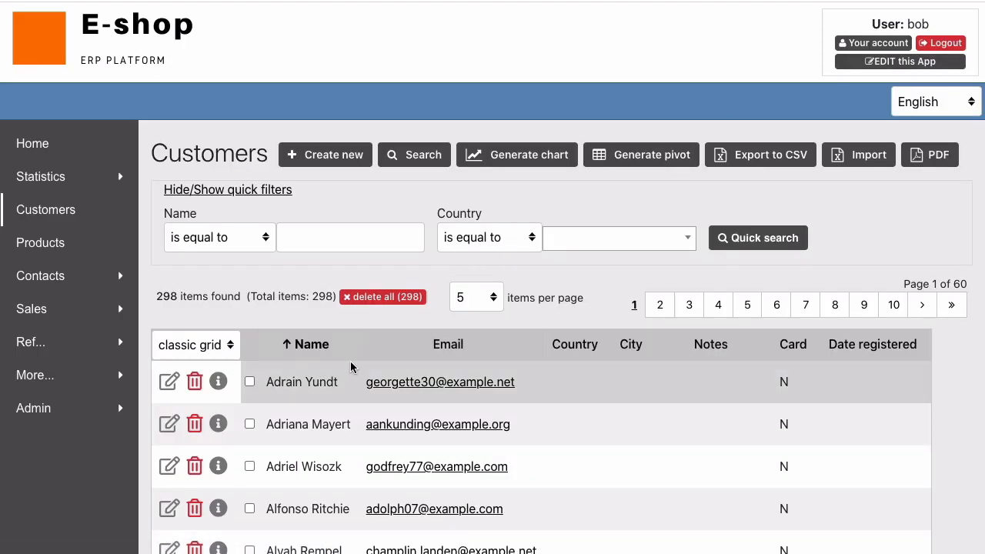
pyautogui.doubleClick(329, 380)
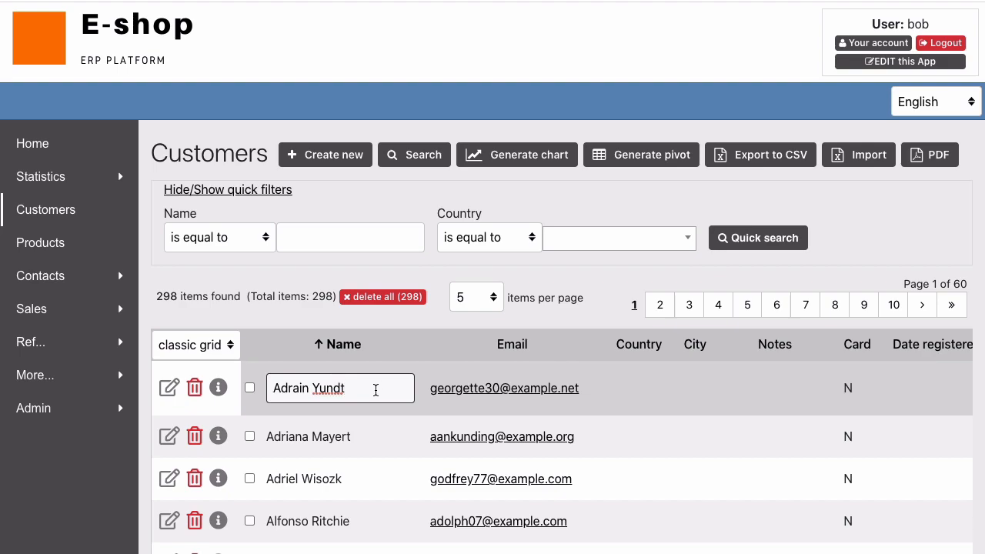
pyautogui.tripleClick(375, 390)
pyautogui.press('super+c')
pyautogui.press('BackSpace')
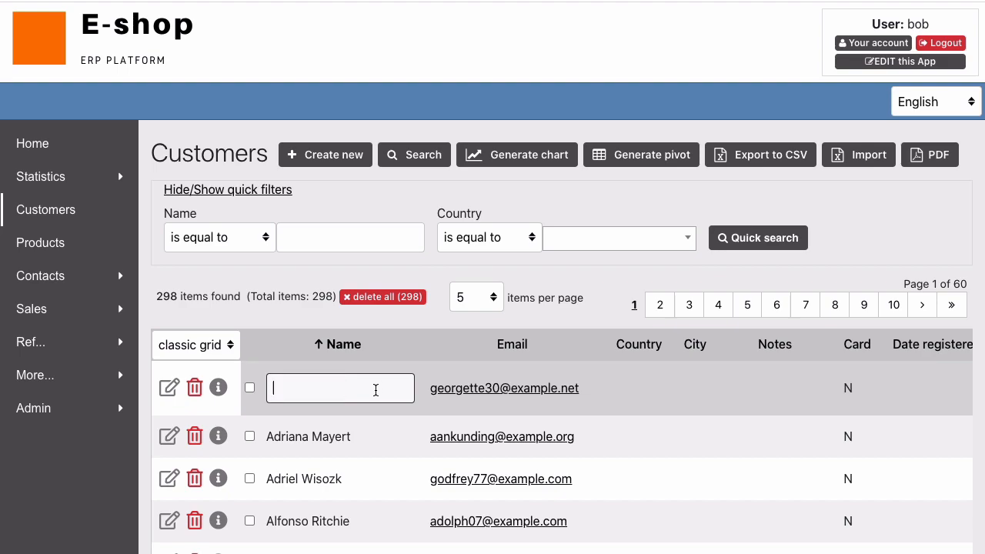
pyautogui.press('Return')
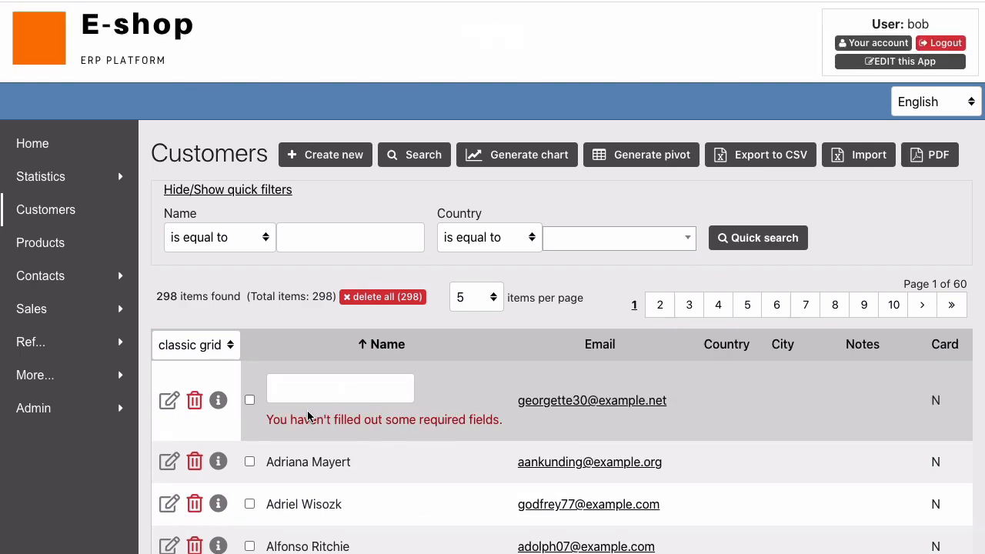
# - Paste the copied name back into the first customer's name cell and try to save it with "676" appended
pyautogui.click(291, 393)
pyautogui.press('super+v')
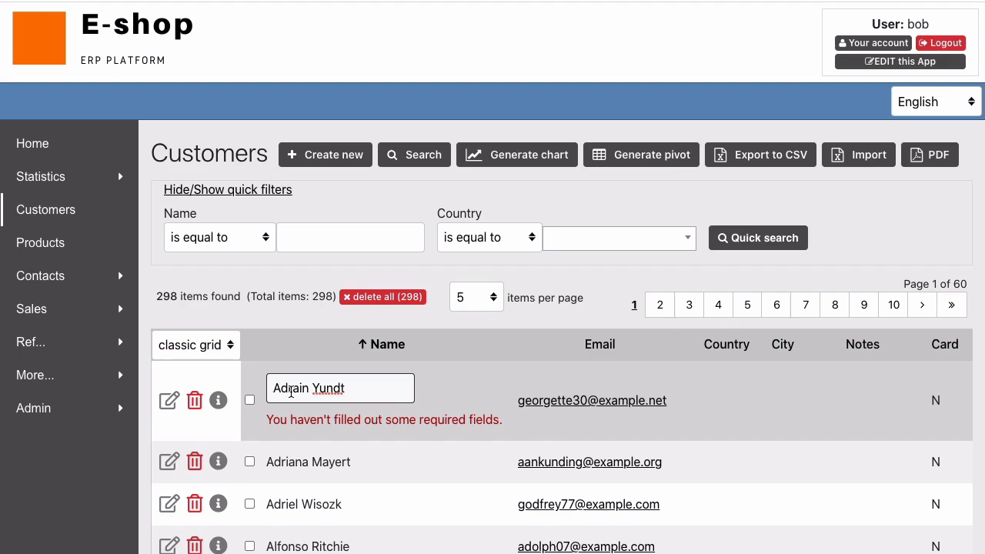
pyautogui.write('676')
pyautogui.press('Return')
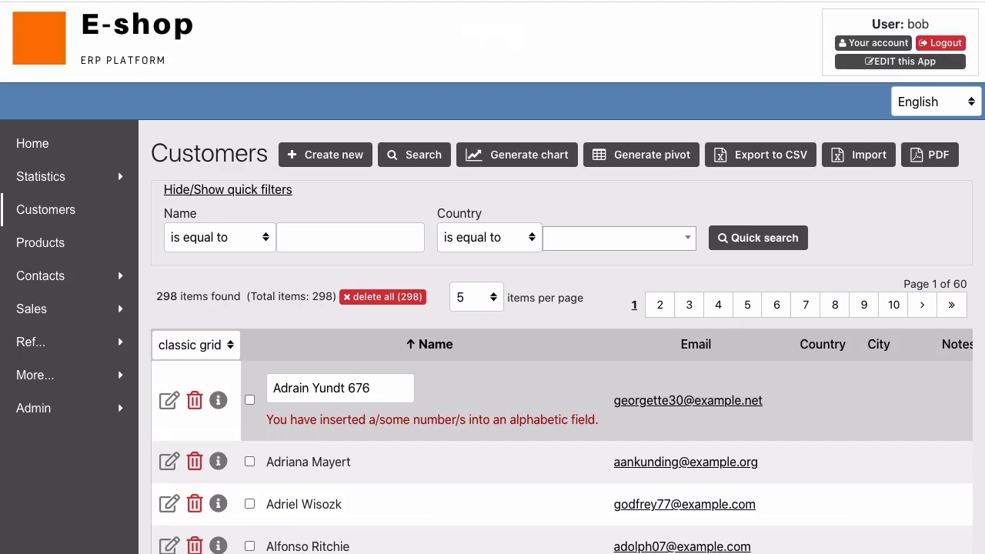
# - Reopen the first customer's name cell for editing and try adding the random text "jflkajflaksjfklsd"
pyautogui.click(361, 385)
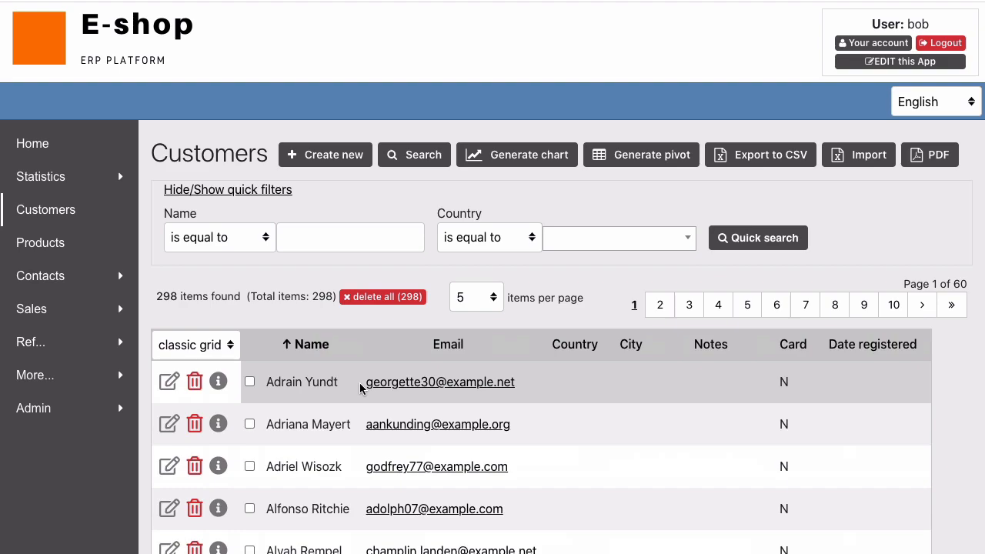
pyautogui.click(358, 385)
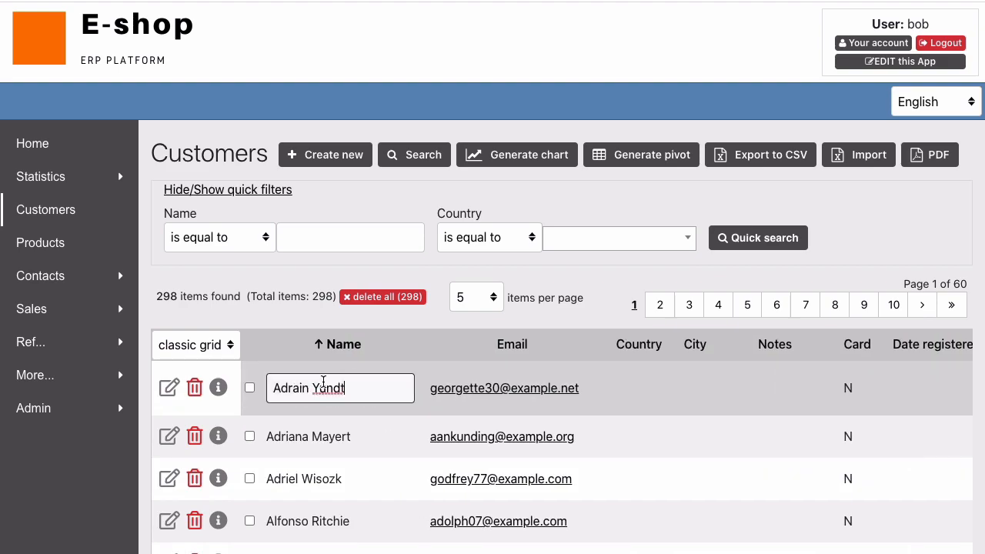
pyautogui.write('jflkajflaksjfklsd')
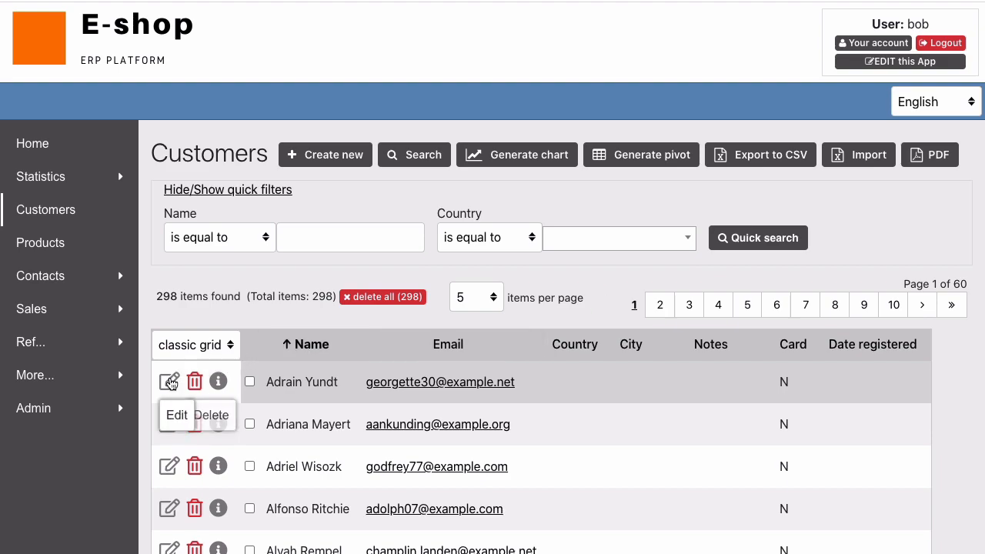
# - Examine the first customer's edit form down to the Date registered calendar, and go back without saving
pyautogui.click(170, 382)
pyautogui.scroll(-7, 451, 388)
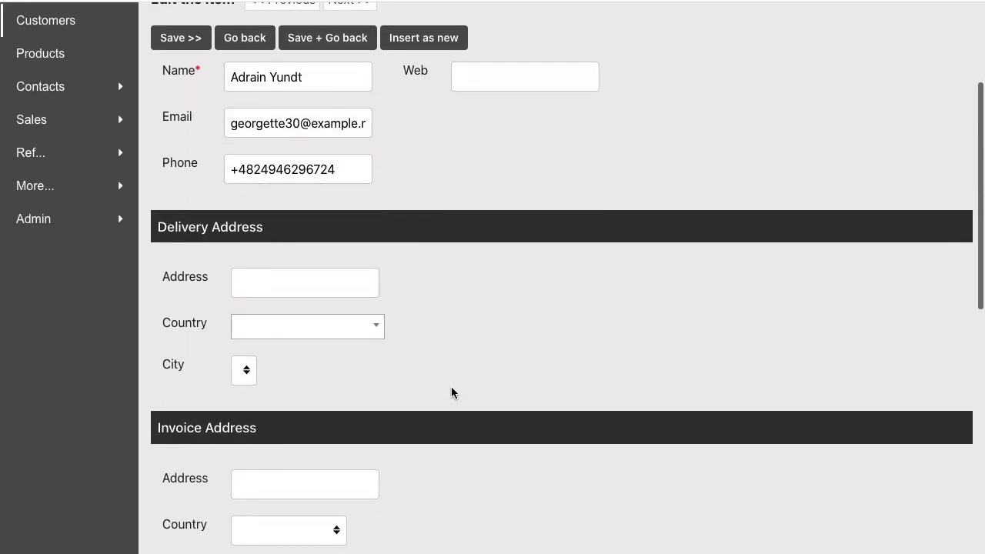
pyautogui.scroll(-4, 451, 392)
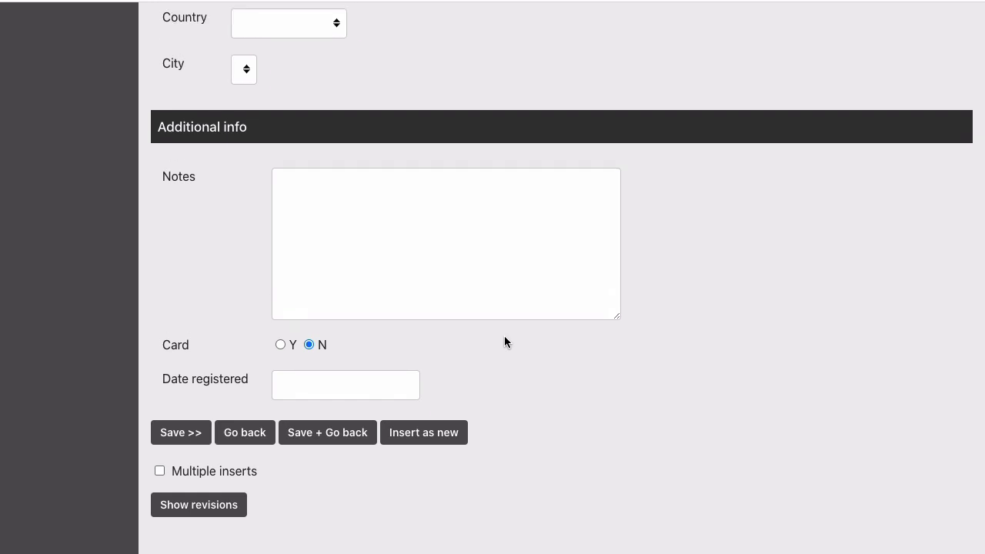
pyautogui.click(352, 383)
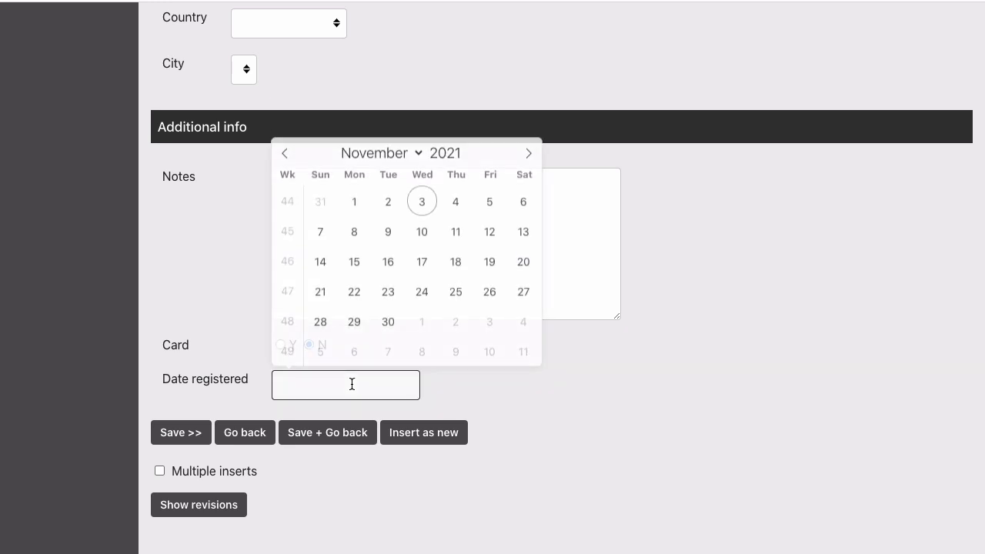
pyautogui.click(550, 379)
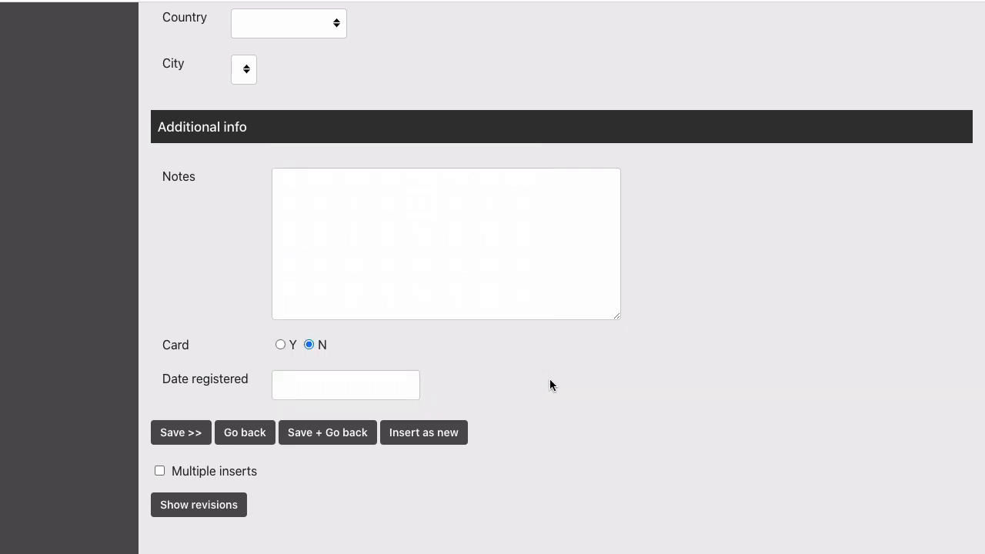
pyautogui.click(244, 432)
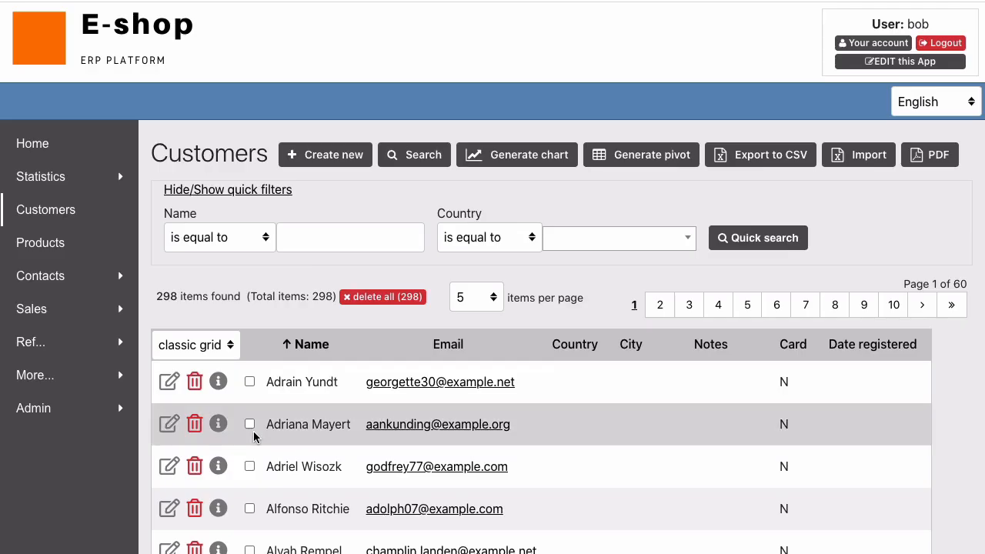
# - Enter "This customer asks for a quote" in the first customer's Notes cell in the grid and save it
pyautogui.click(718, 381)
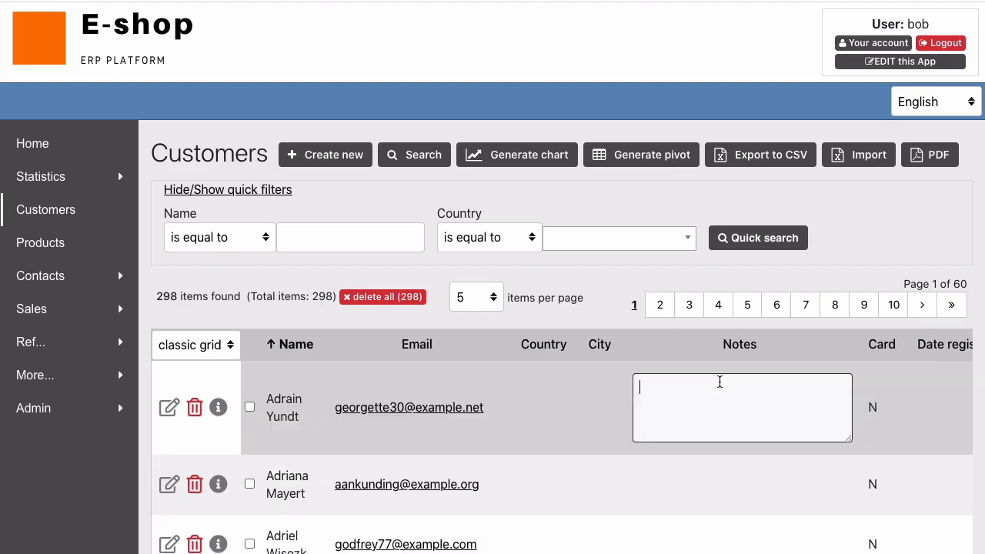
pyautogui.write('This customer asks for a')
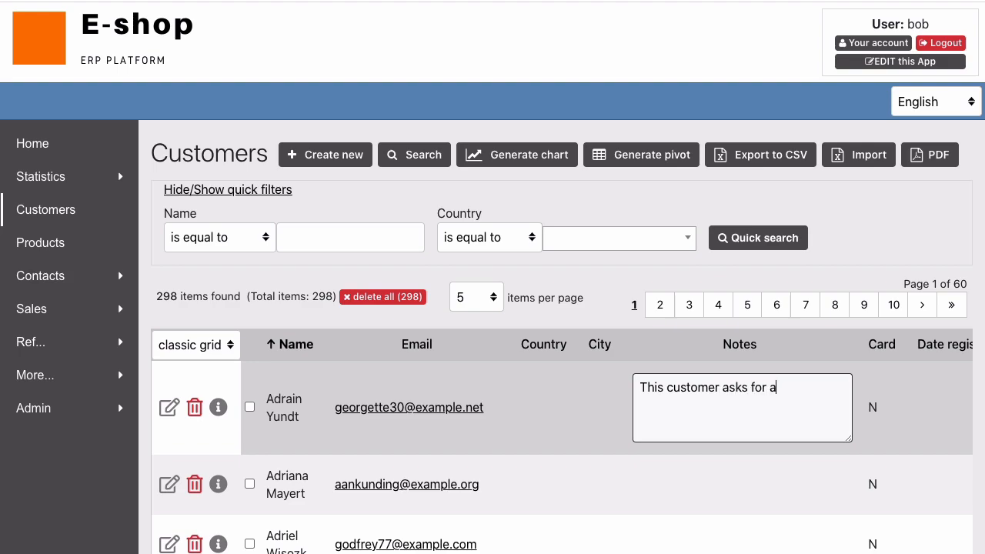
pyautogui.write(' quote')
pyautogui.press('Return')
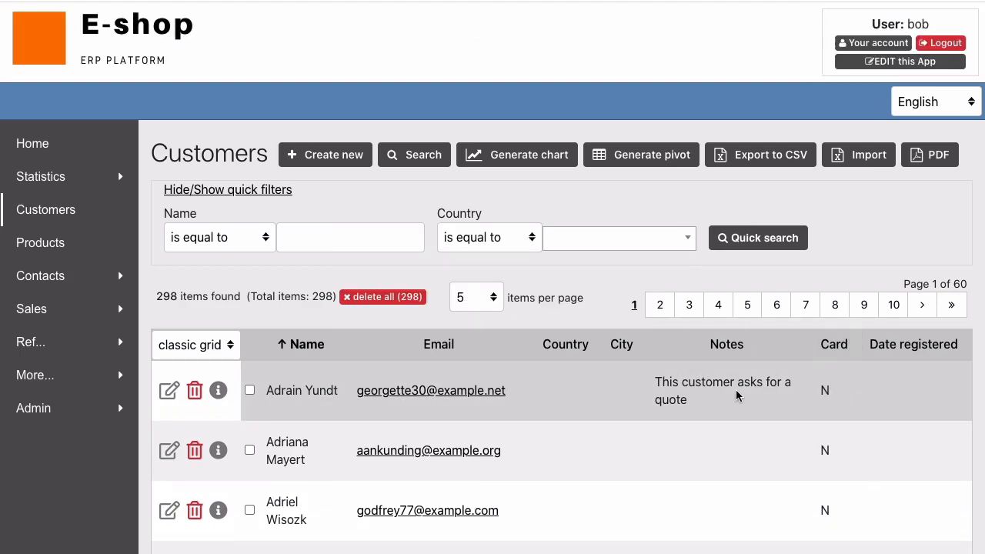
# - Add a second line reading "new line" to the first customer's note in the grid and save it
pyautogui.click(739, 397)
pyautogui.hotkey('alt', 'Return')
pyautogui.write('new line')
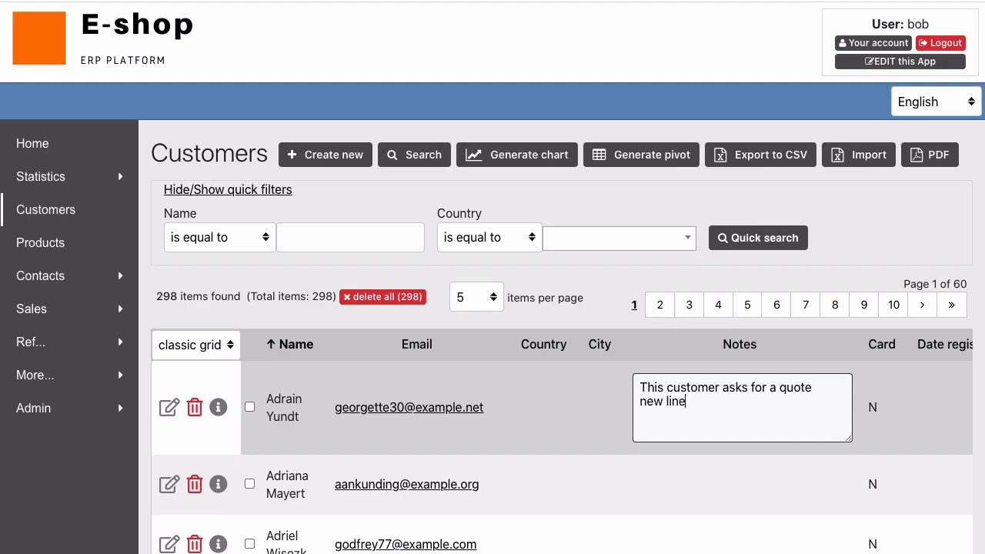
pyautogui.press('Return')
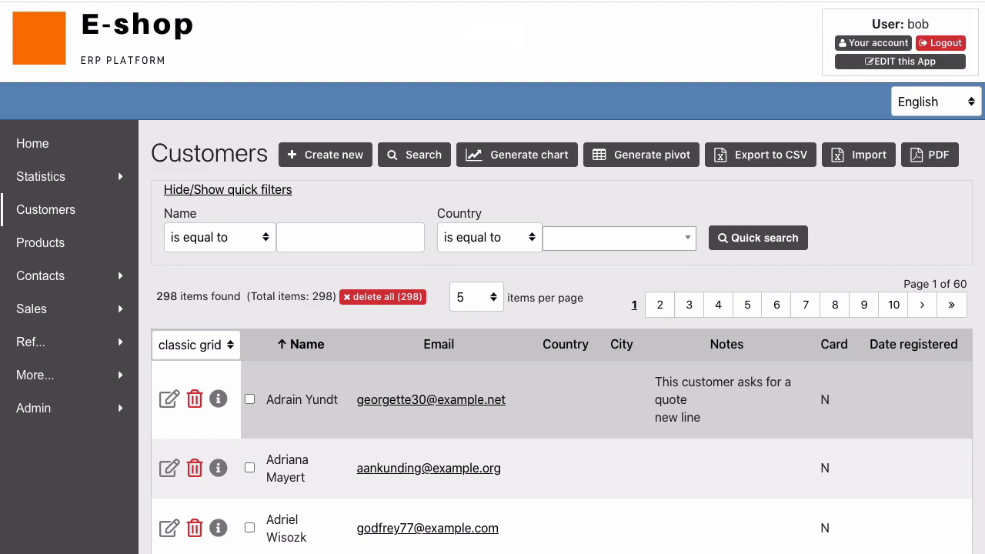
# - Set the first customer's Card value to Y directly in the grid and save it
pyautogui.click(825, 398)
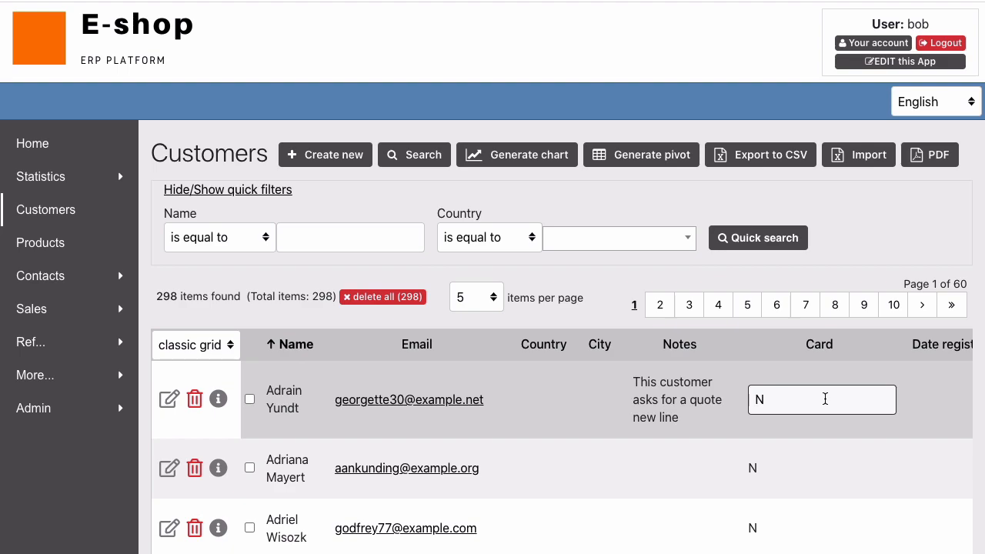
pyautogui.press('BackSpace')
pyautogui.write('Y')
pyautogui.press('Return')
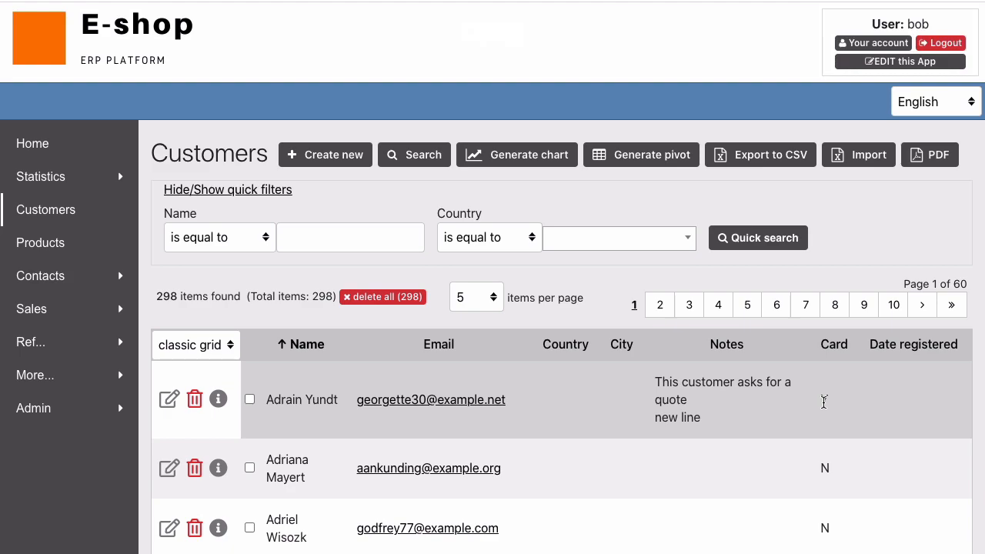
# - Try to save "hello" as the first customer's Card value in the grid, and cancel the edit
pyautogui.click(824, 401)
pyautogui.press('BackSpace')
pyautogui.write('hello')
pyautogui.press('Return')
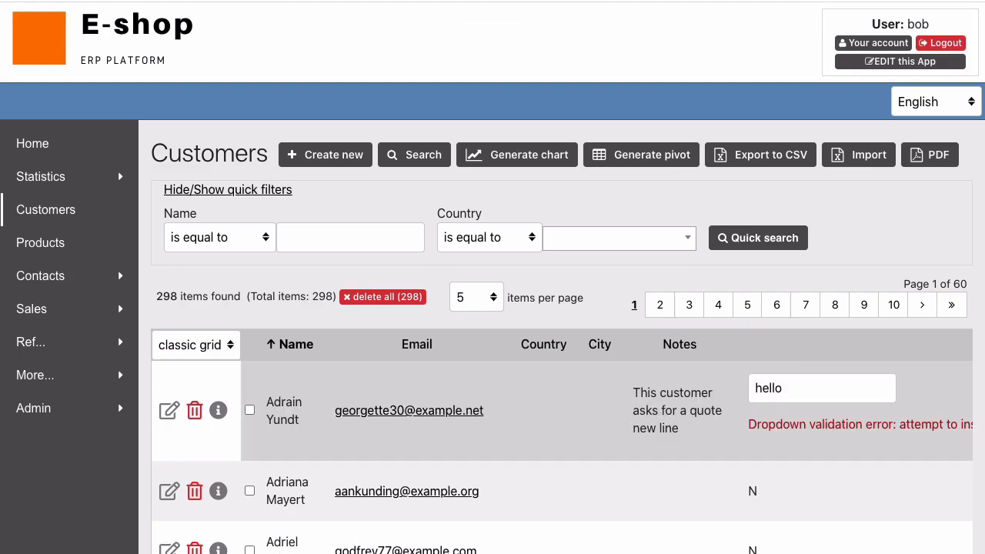
pyautogui.hscroll(5, 786, 404)
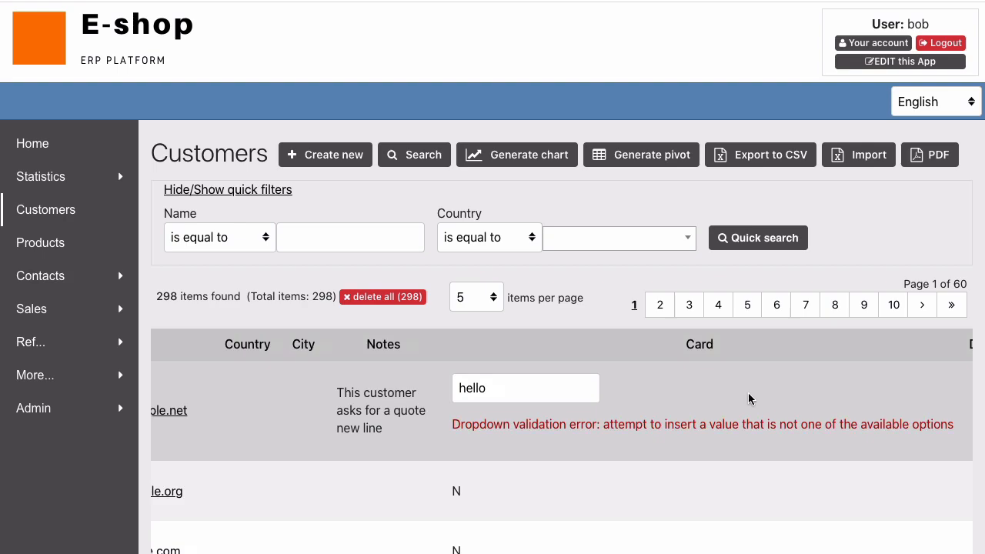
pyautogui.press('Escape')
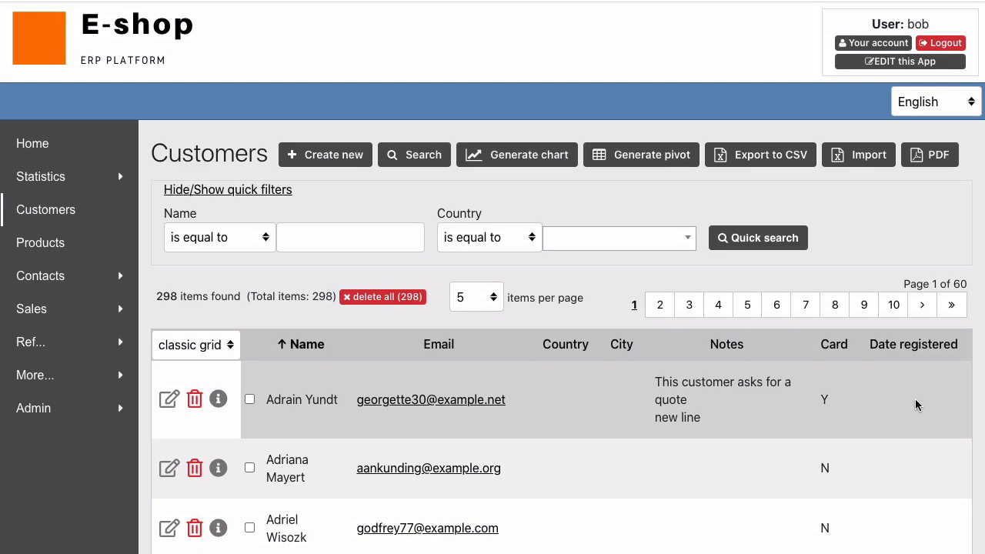
# - Save November 10, 2021 as the first customer's Date registered in the grid, and clear that date again
pyautogui.doubleClick(915, 401)
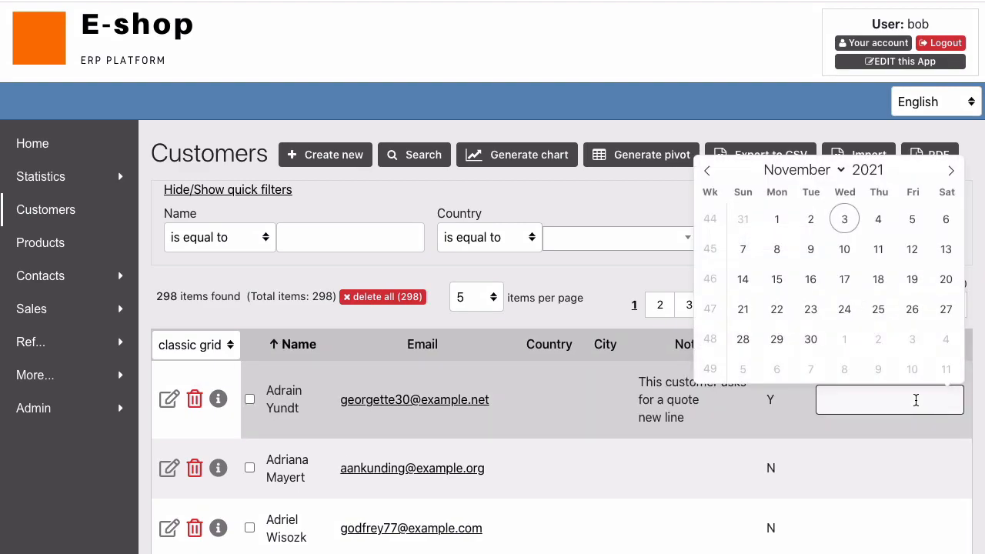
pyautogui.click(844, 248)
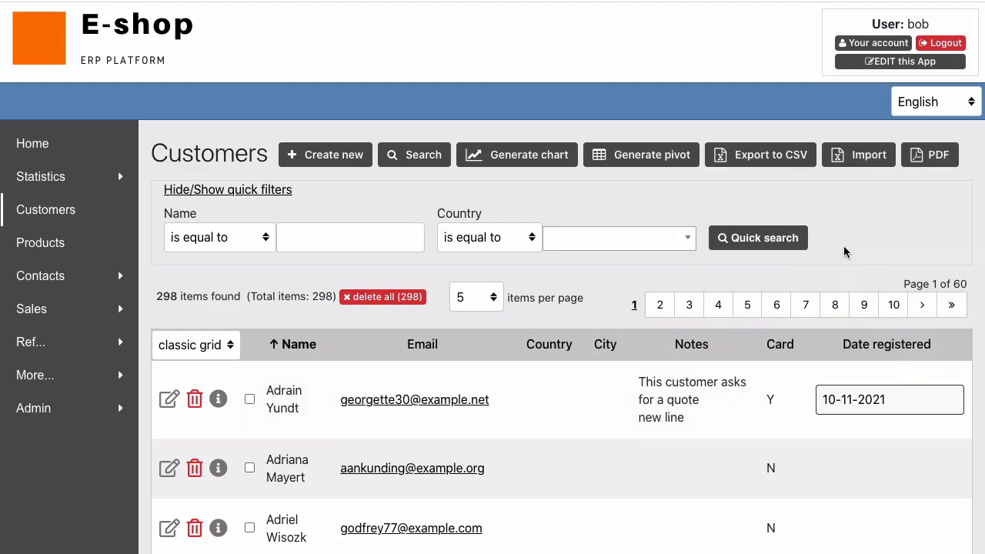
pyautogui.press('Return')
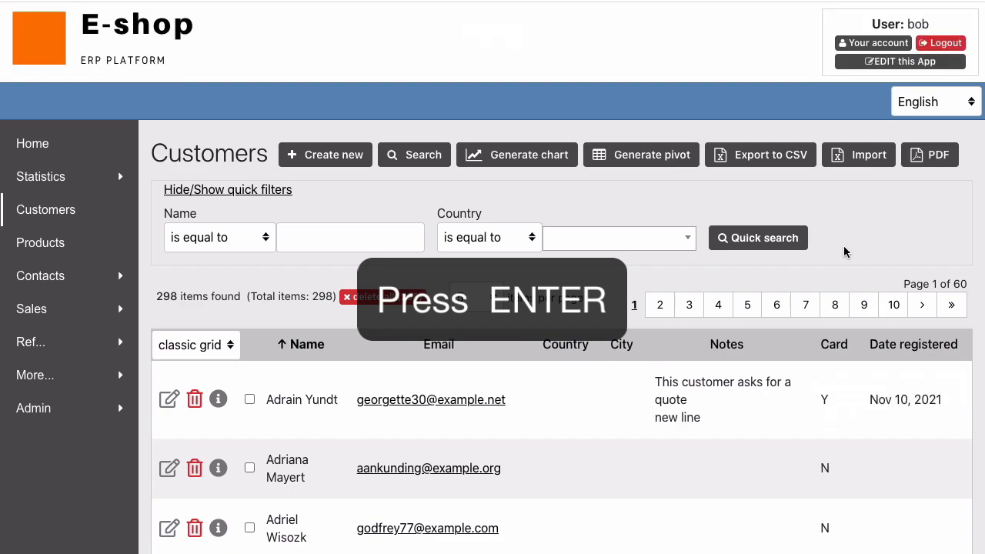
pyautogui.doubleClick(904, 397)
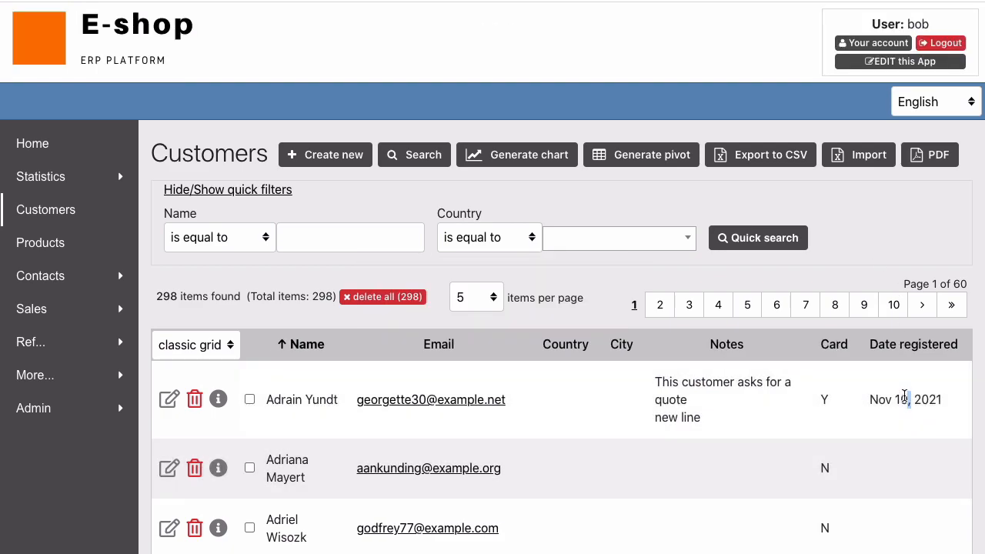
pyautogui.press('BackSpace')
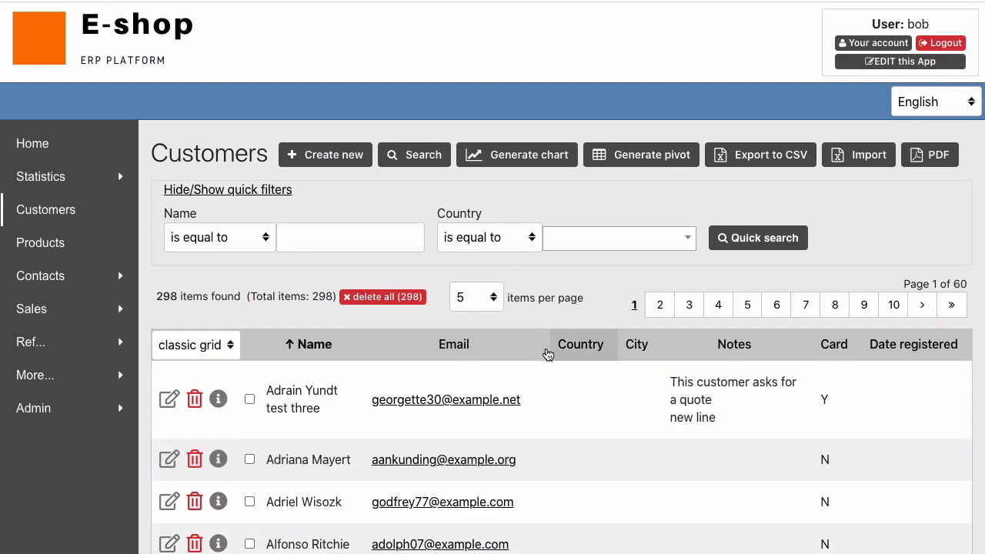
# - Try to edit the first customer's Country directly in the grid
pyautogui.click(592, 406)
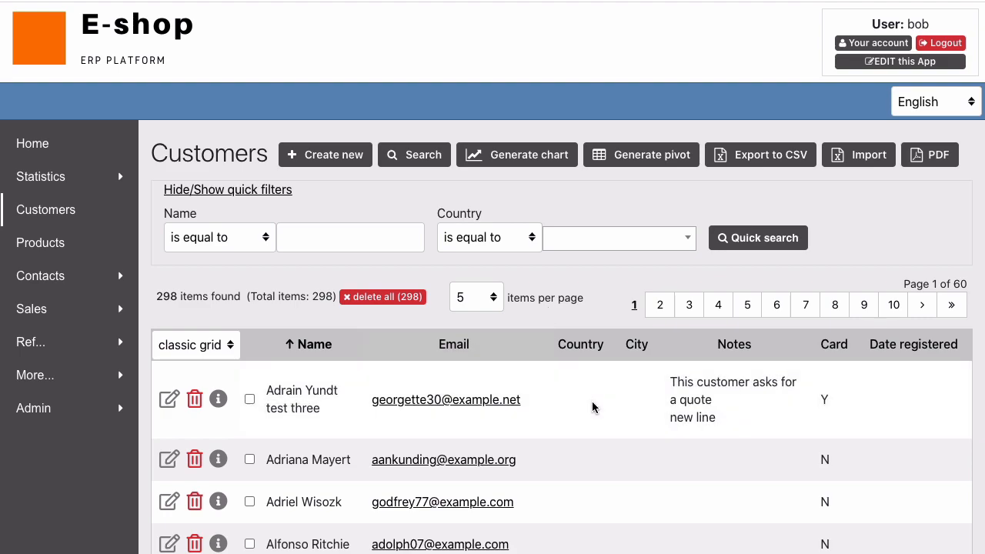
pyautogui.hscroll(3, 639, 443)
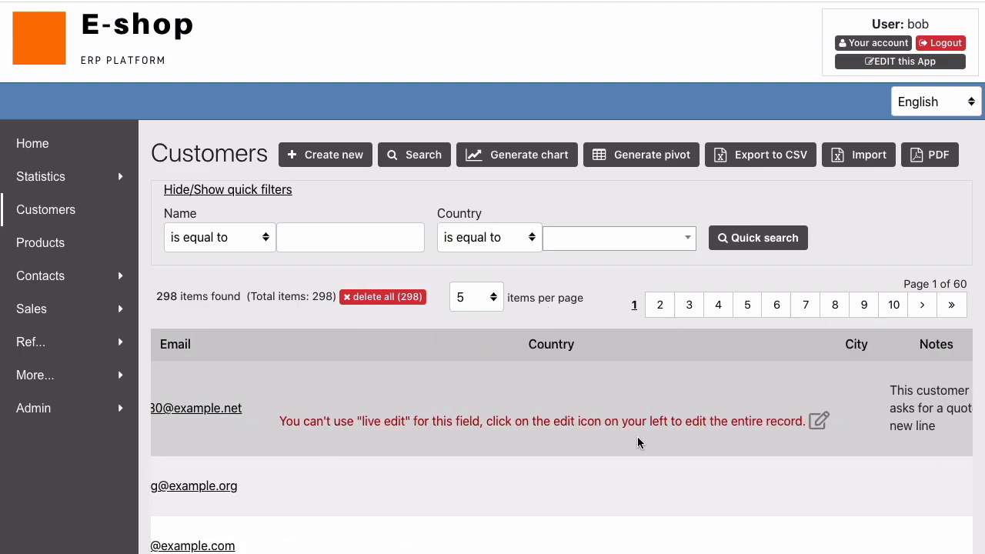
pyautogui.hscroll(-3, 638, 441)
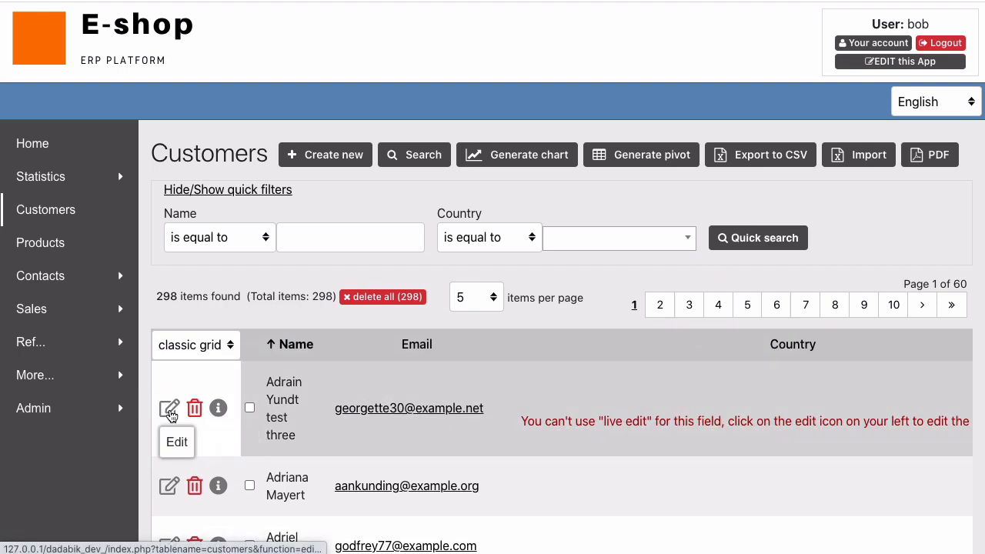
# - Open the first customer's edit form and search the delivery address Country list for "ita"
pyautogui.click(171, 410)
pyautogui.scroll(-2, 352, 369)
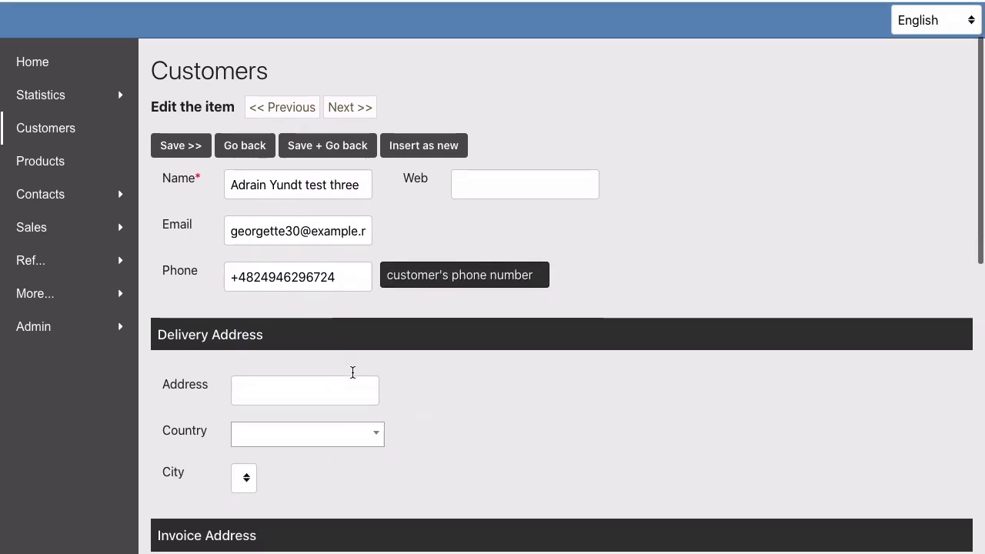
pyautogui.click(302, 441)
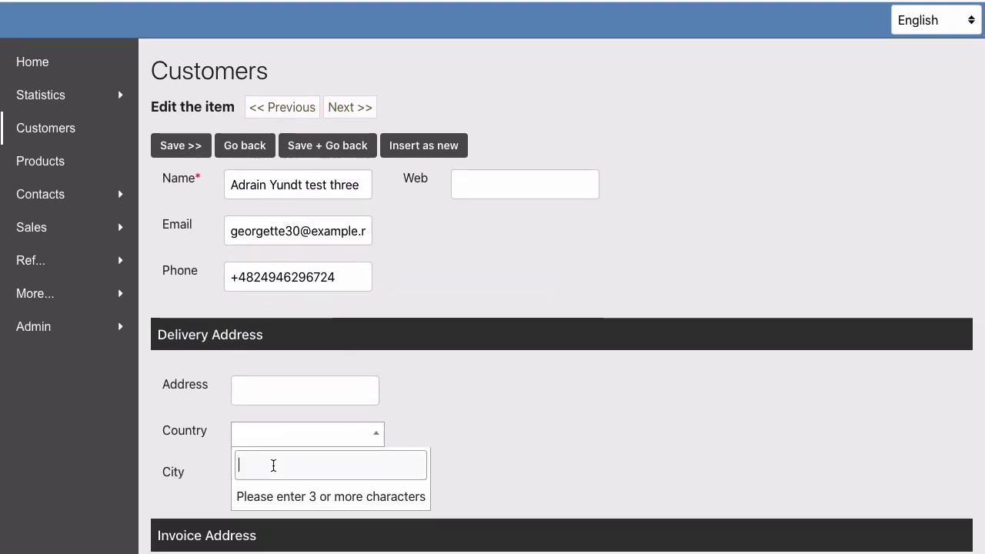
pyautogui.write('ita')
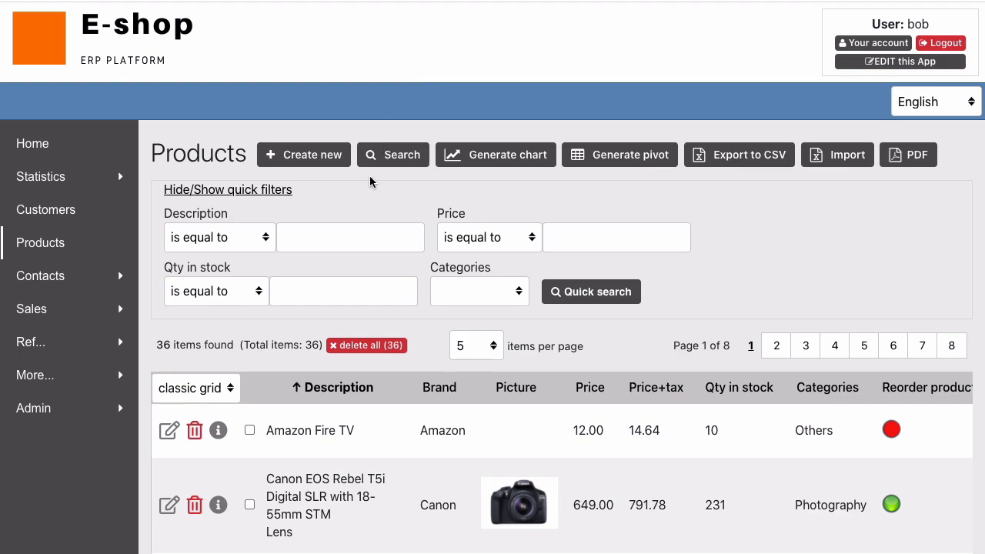
# - Set the Price to 20.00 in the Amazon Fire TV product's edit form, and go back without saving
pyautogui.scroll(-1, 370, 192)
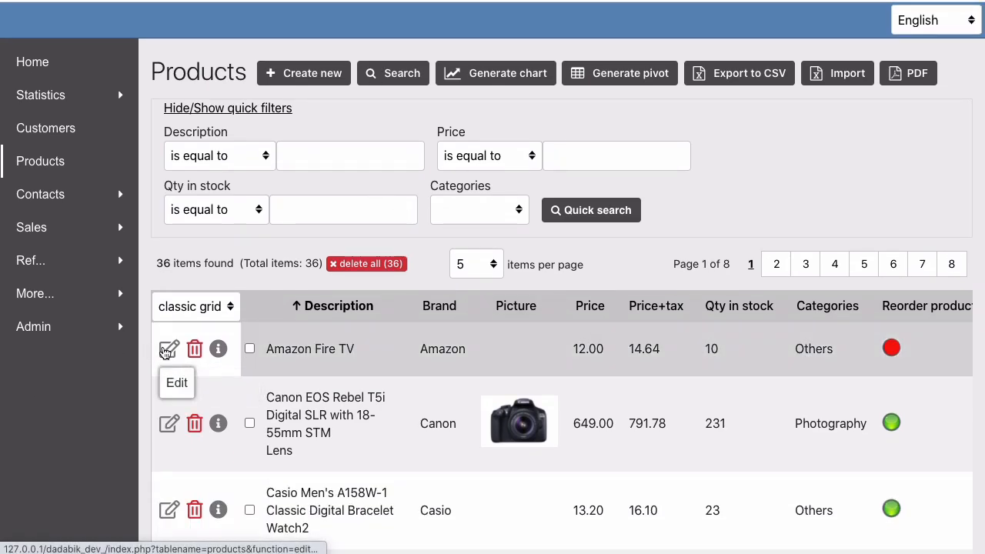
pyautogui.click(169, 349)
pyautogui.scroll(-1, 501, 277)
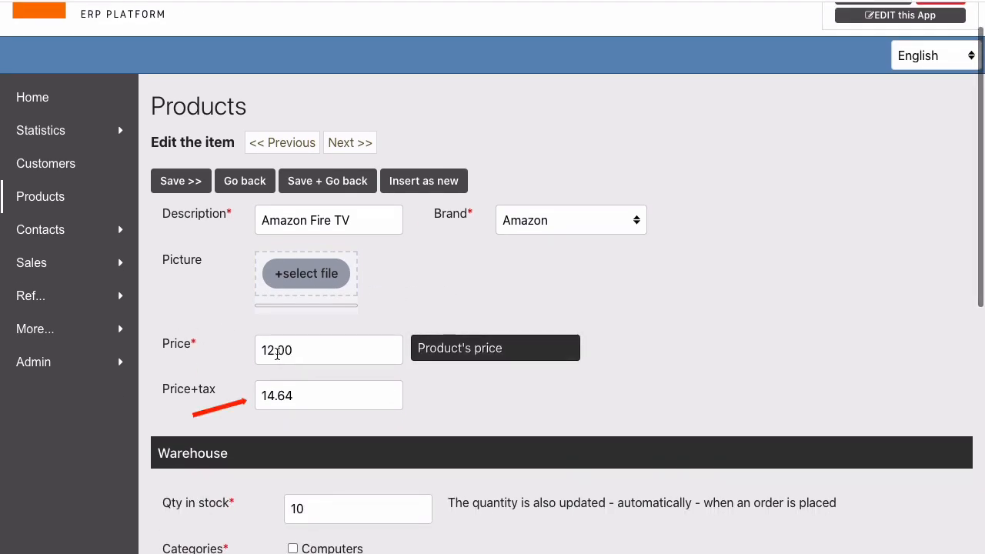
pyautogui.click(273, 349)
pyautogui.press('BackSpace')
pyautogui.press('BackSpace')
pyautogui.write('20')
pyautogui.press('Tab')
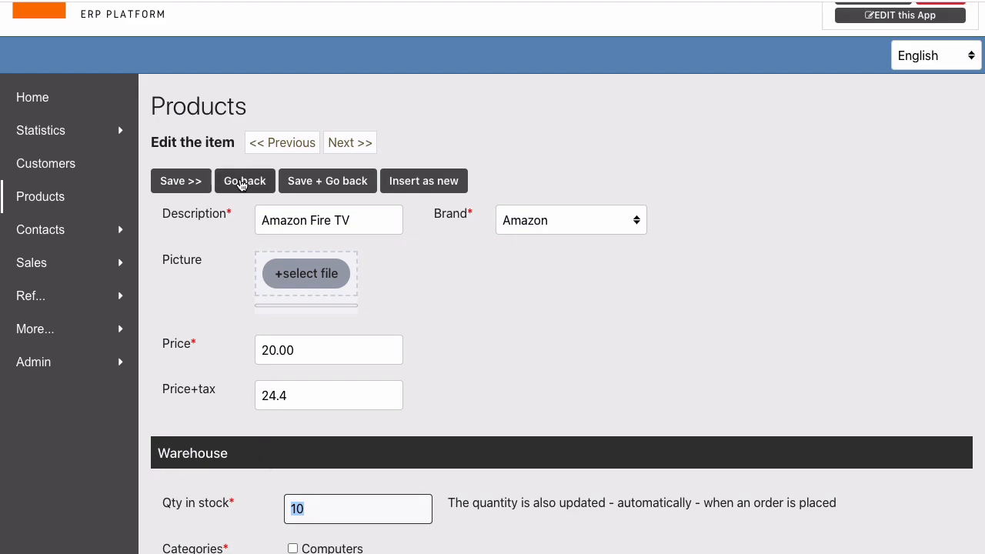
pyautogui.click(241, 183)
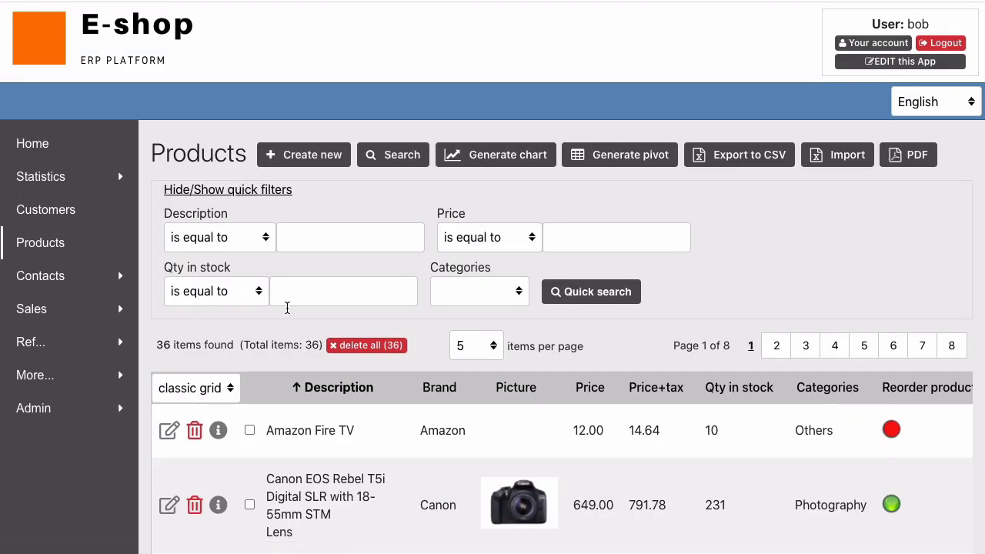
# - Select the Amazon Fire TV product's Description cell in the grid
pyautogui.scroll(-1, 285, 297)
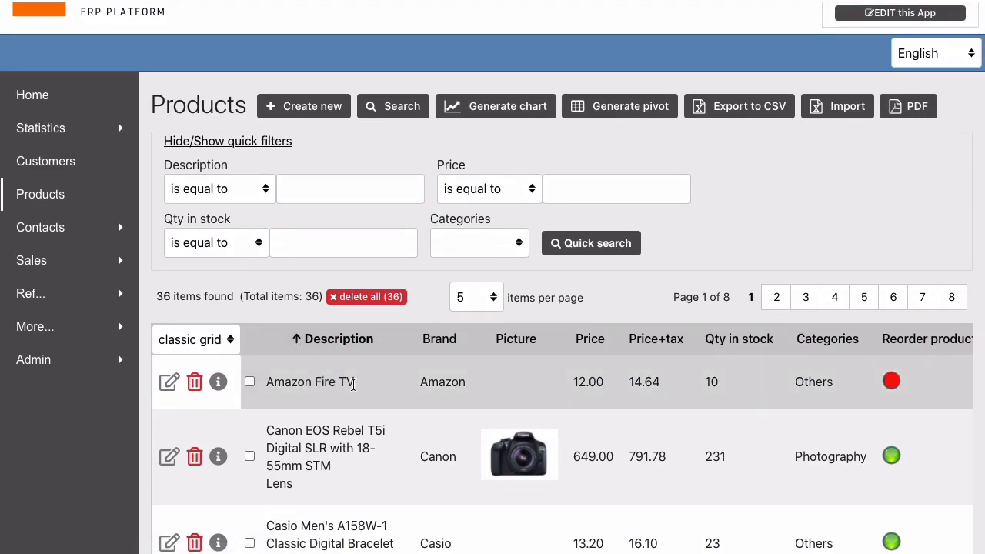
pyautogui.click(353, 385)
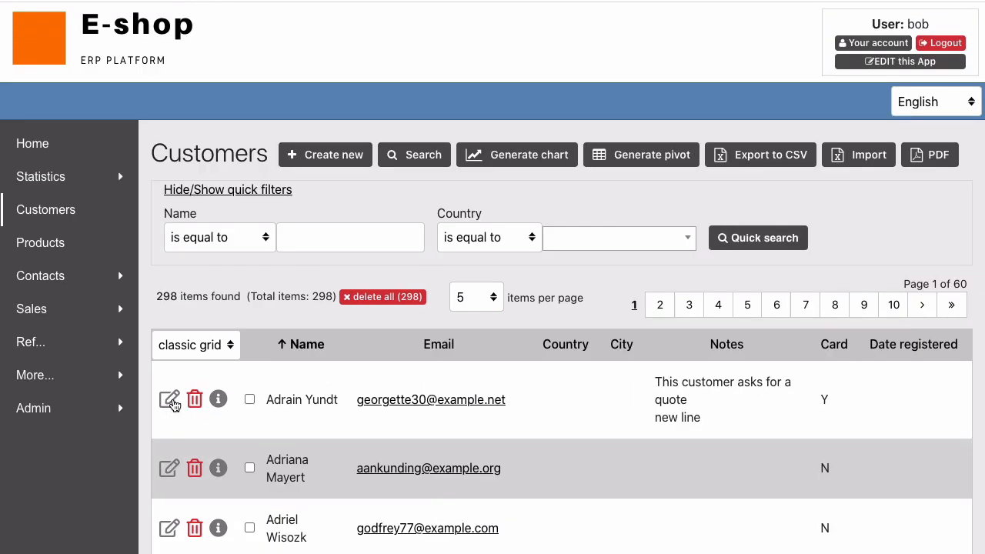
# - Open the first customer's edit form and go back without saving, selecting the customer's Name cell in the grid
pyautogui.click(170, 399)
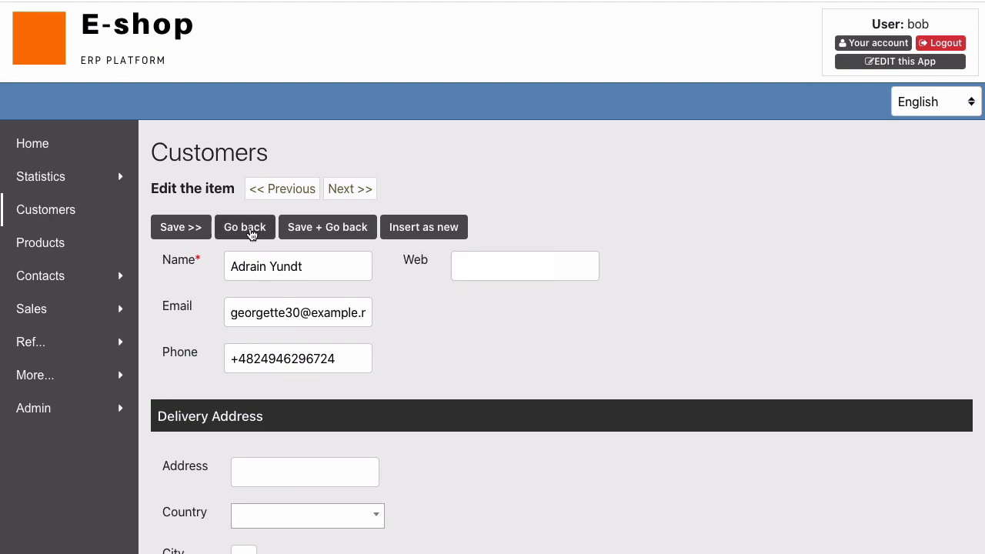
pyautogui.click(253, 231)
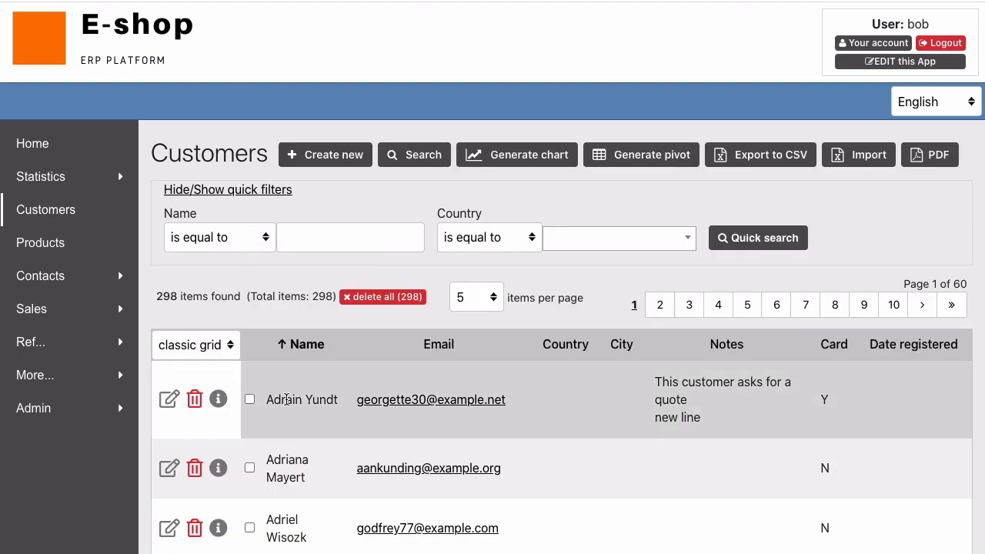
pyautogui.click(288, 398)
# - Open the first customer's edit form in the second browser, and try to edit the customer's name in the first browser's grid
pyautogui.click(170, 407)
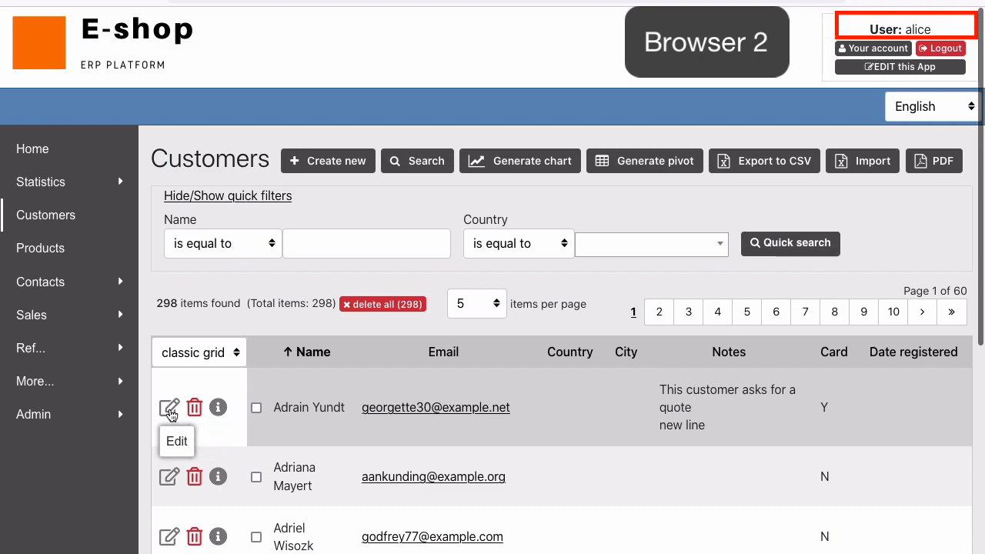
pyautogui.click(169, 412)
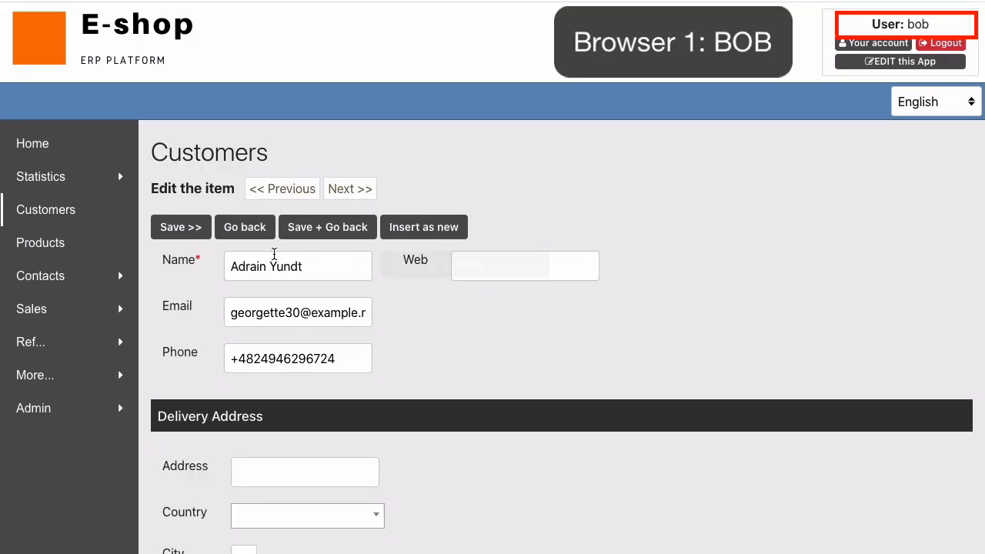
pyautogui.click(241, 228)
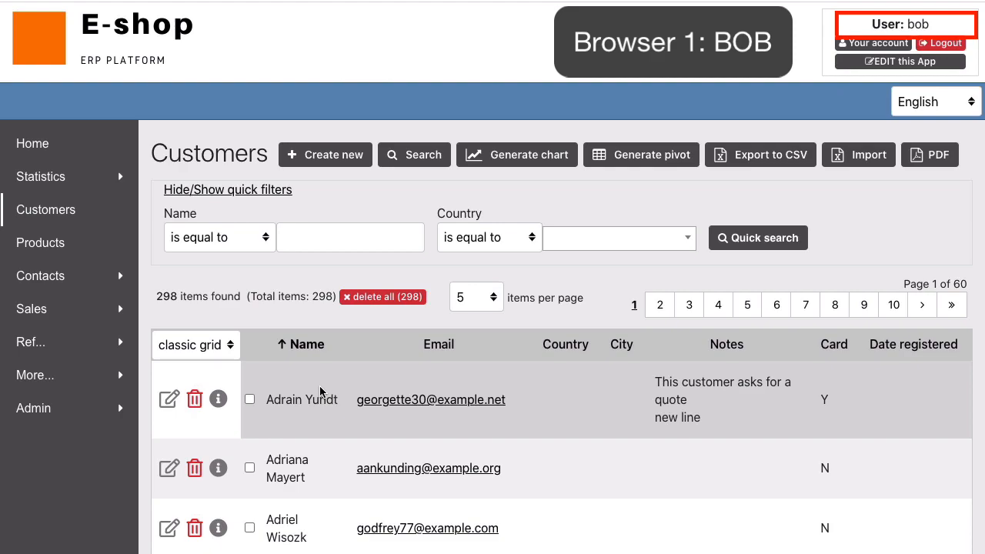
pyautogui.doubleClick(315, 405)
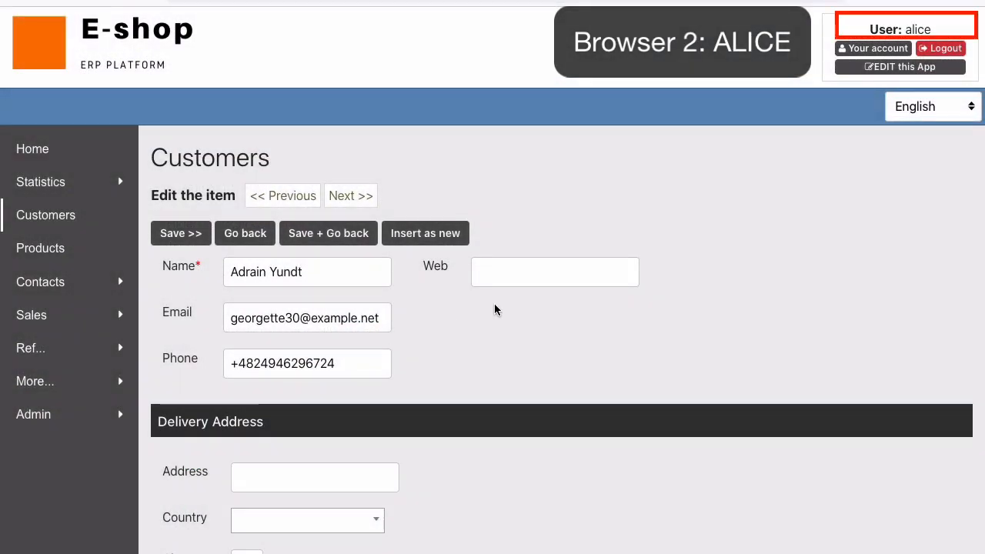
# - Leave the edit form in the second browser, and append "jkjkk" to the first customer's name in the first browser's grid and save it
pyautogui.click(239, 237)
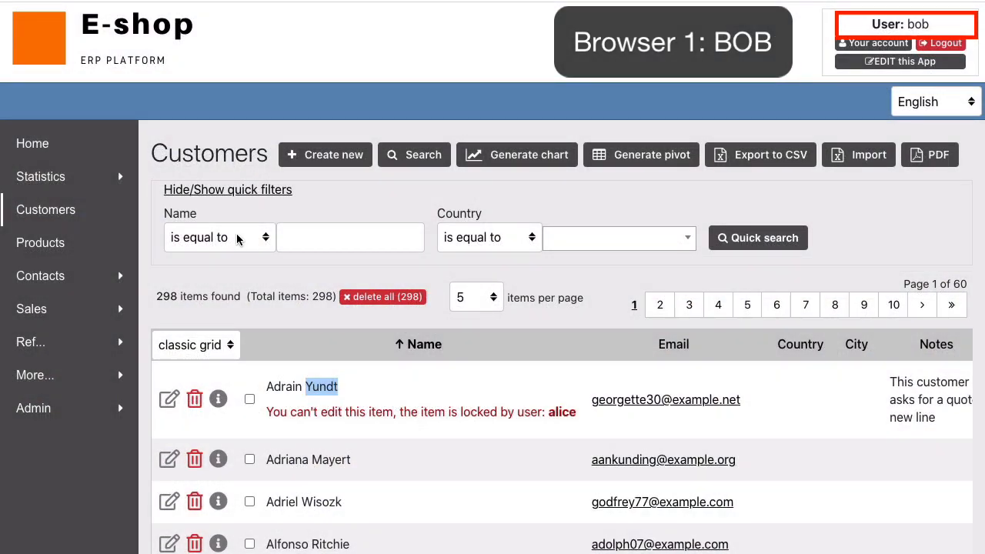
pyautogui.click(328, 388)
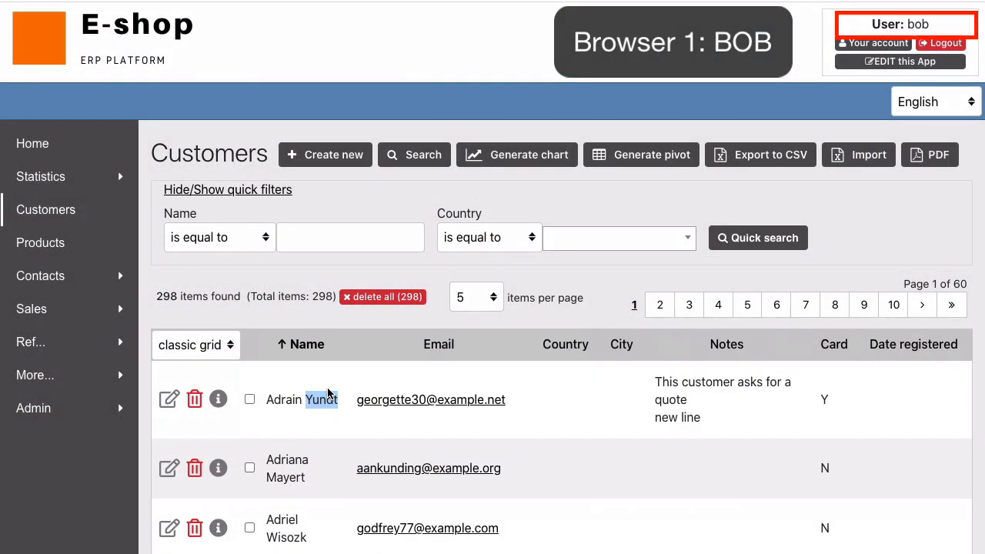
pyautogui.write('jkjkk')
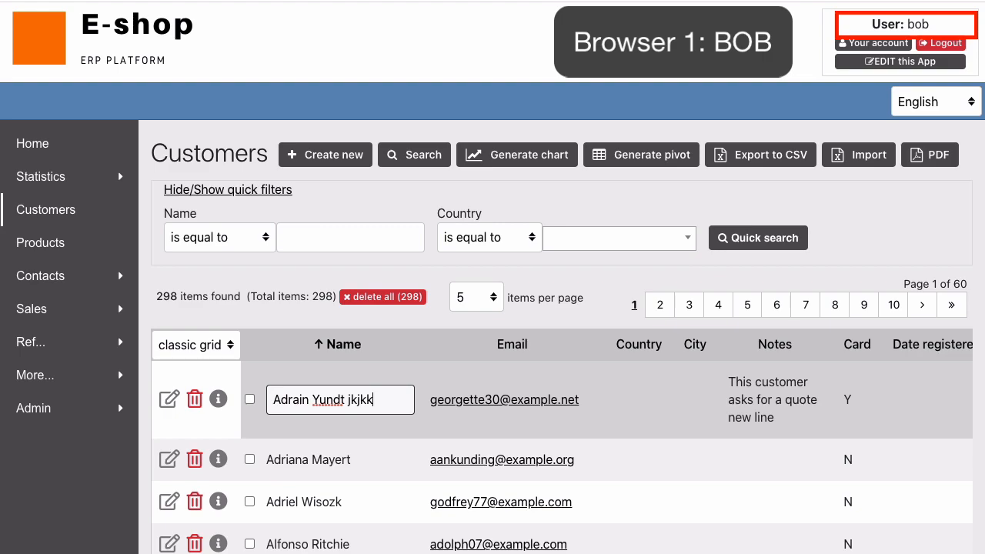
pyautogui.press('Return')
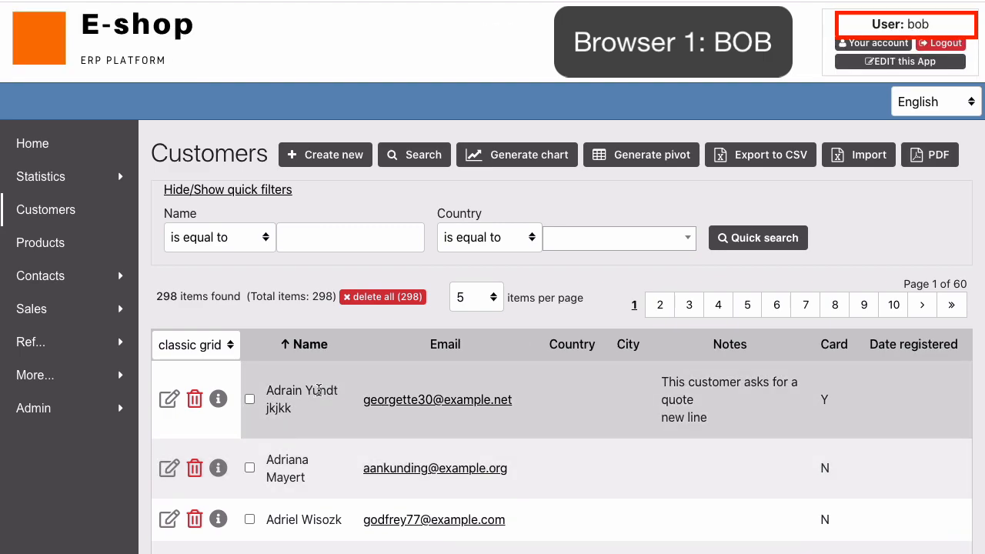
# - Remove "jkjkk" from the end of the first customer's name in the grid and save it
pyautogui.doubleClick(319, 390)
pyautogui.press('BackSpace')
pyautogui.press('BackSpace')
pyautogui.press('BackSpace')
pyautogui.press('BackSpace')
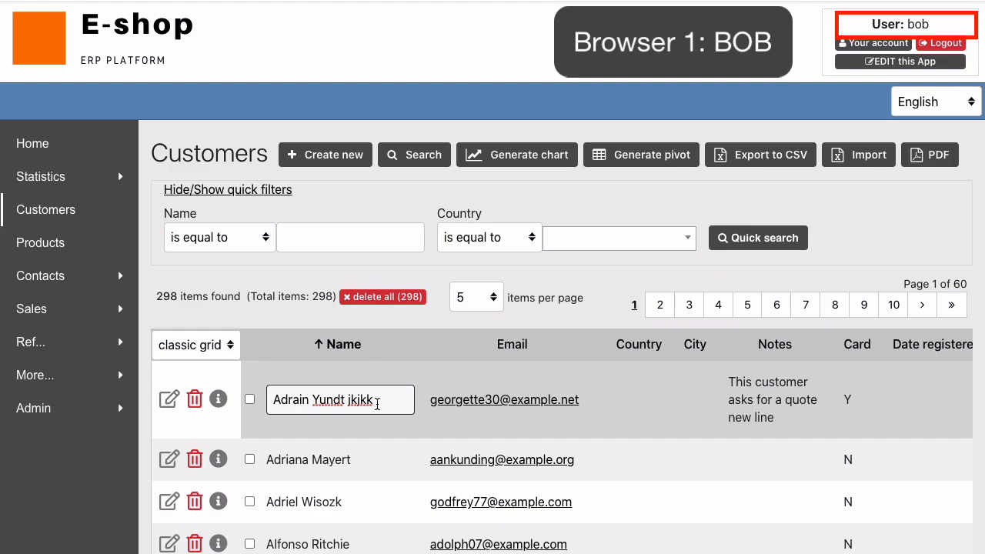
pyautogui.press('BackSpace')
pyautogui.press('Return')
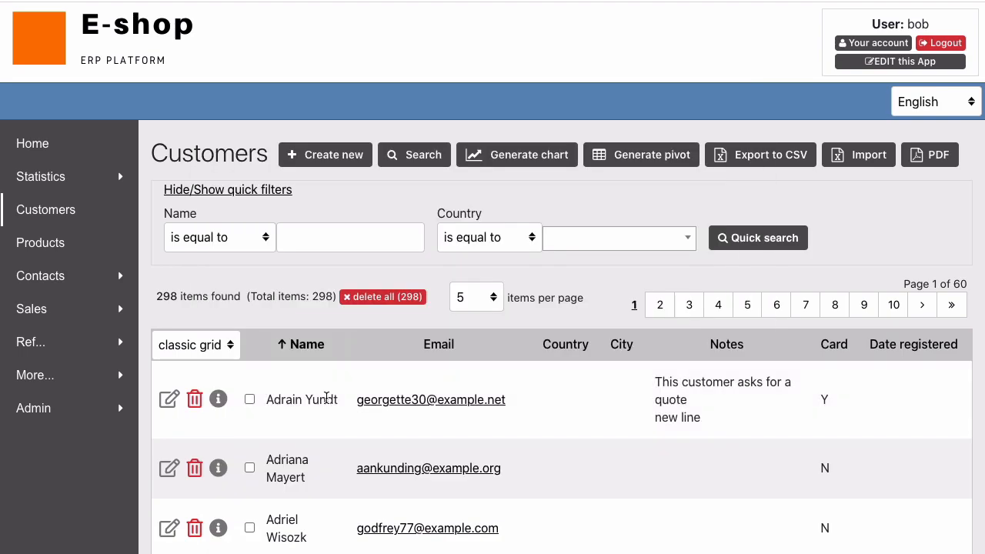
# - Append "test" to the first customer's name in the grid and save it
pyautogui.click(331, 398)
pyautogui.write('test')
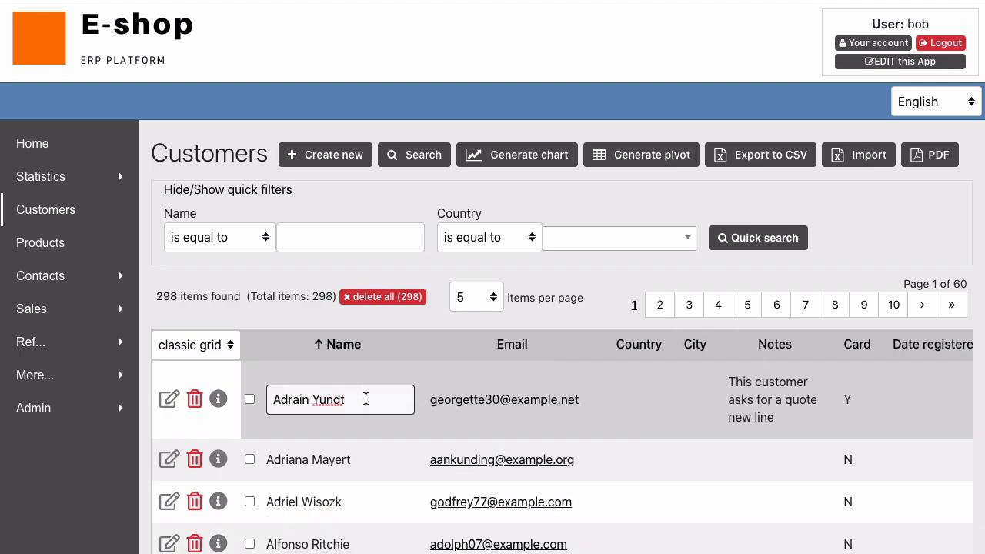
pyautogui.press('Return')
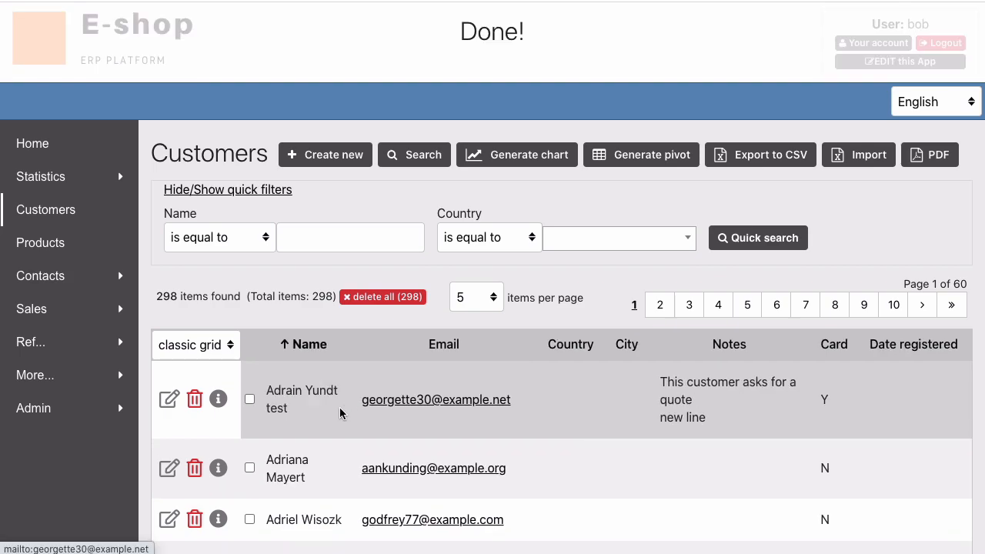
# - Append "two" after "test" in the first customer's name in the grid and save it
pyautogui.click(297, 408)
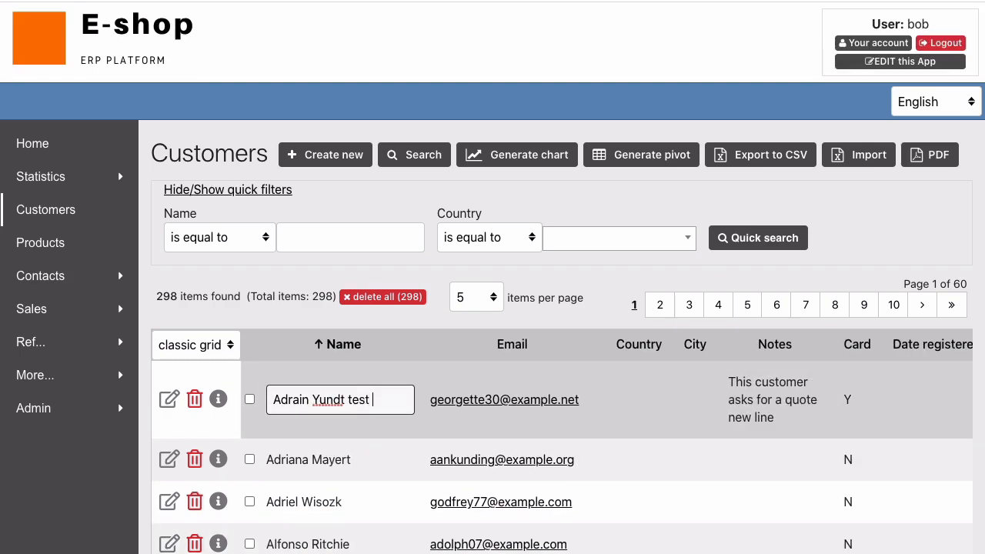
pyautogui.write('two')
pyautogui.press('Return')
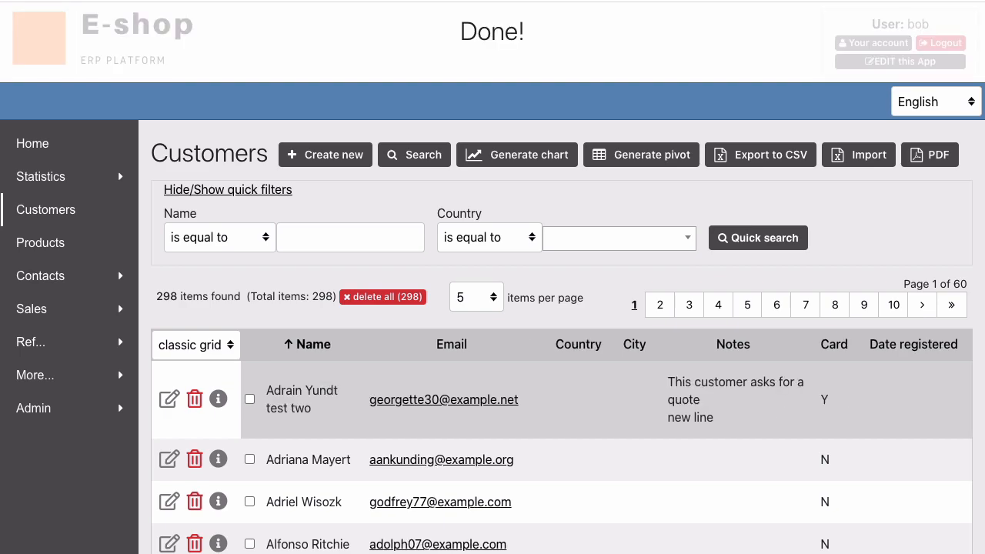
# - Replace "two" with "three" at the end of the first customer's name in the grid and save it
pyautogui.click(313, 419)
pyautogui.press('BackSpace')
pyautogui.press('BackSpace')
pyautogui.write('hree')
pyautogui.press('Return')
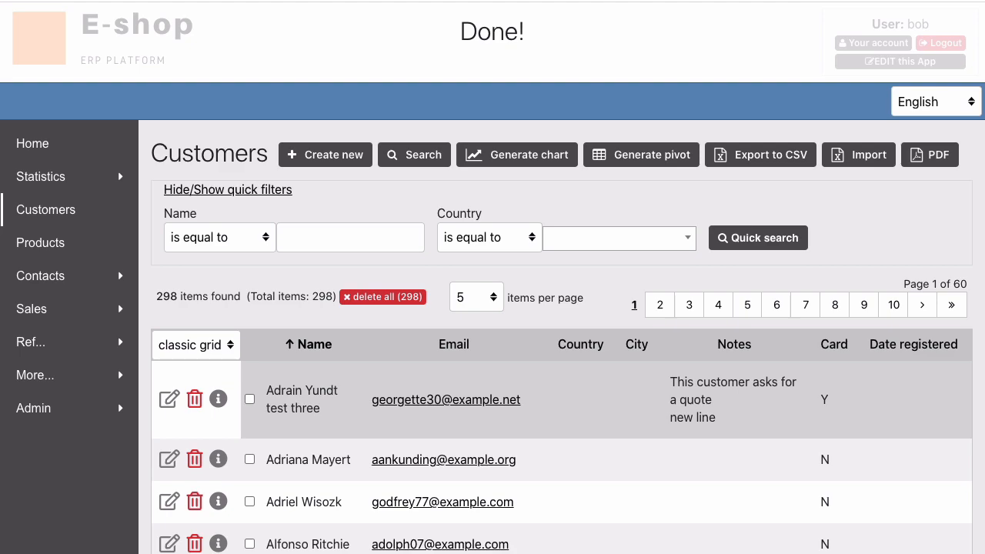
# - Show the Customers revisions and examine the recorded updates to the first customer's name
pyautogui.scroll(-3, 462, 324)
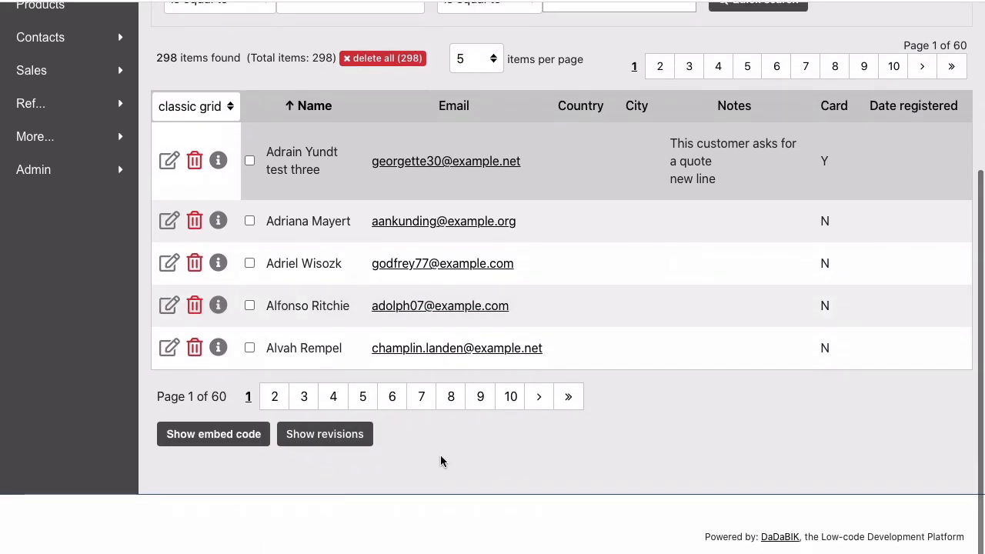
pyautogui.click(355, 436)
pyautogui.scroll(-3, 354, 437)
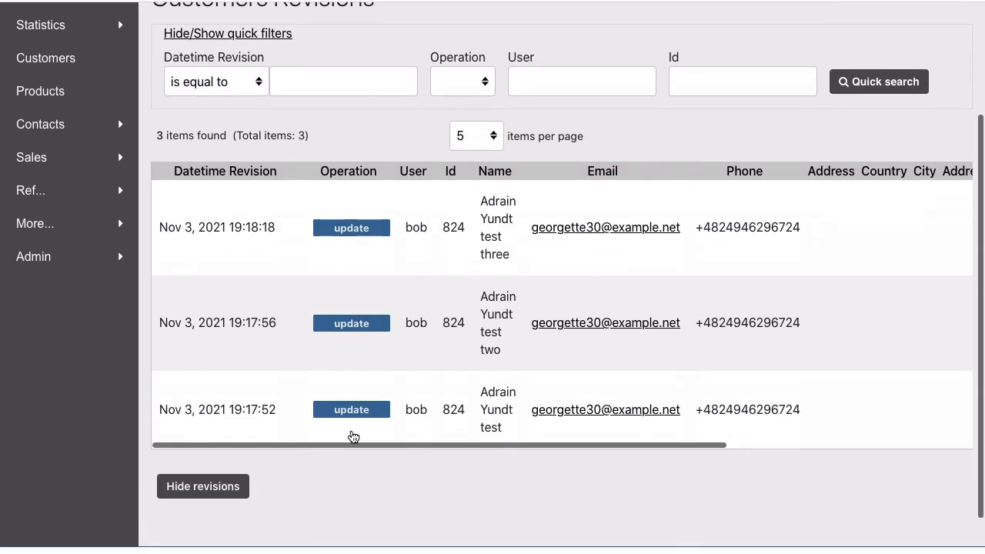
pyautogui.scroll(2, 466, 370)
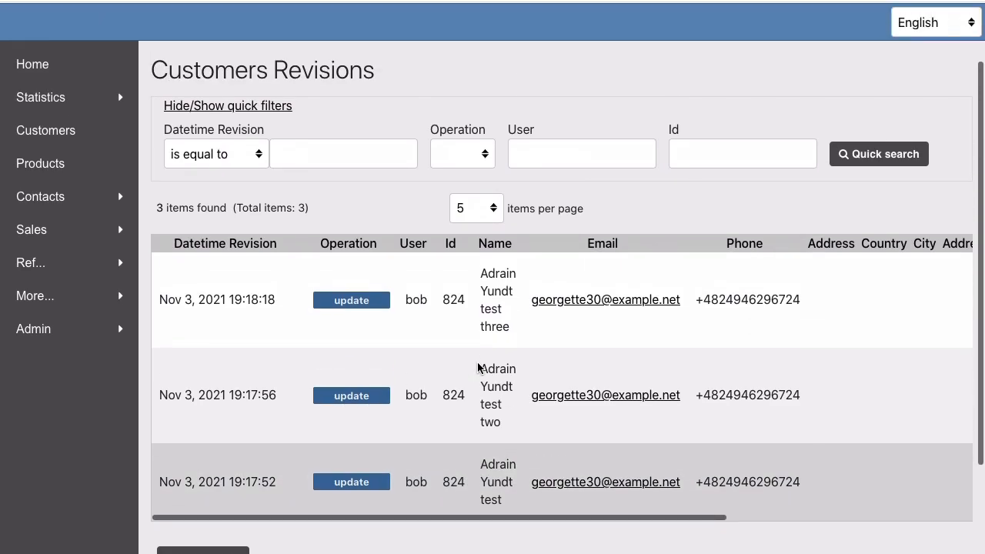